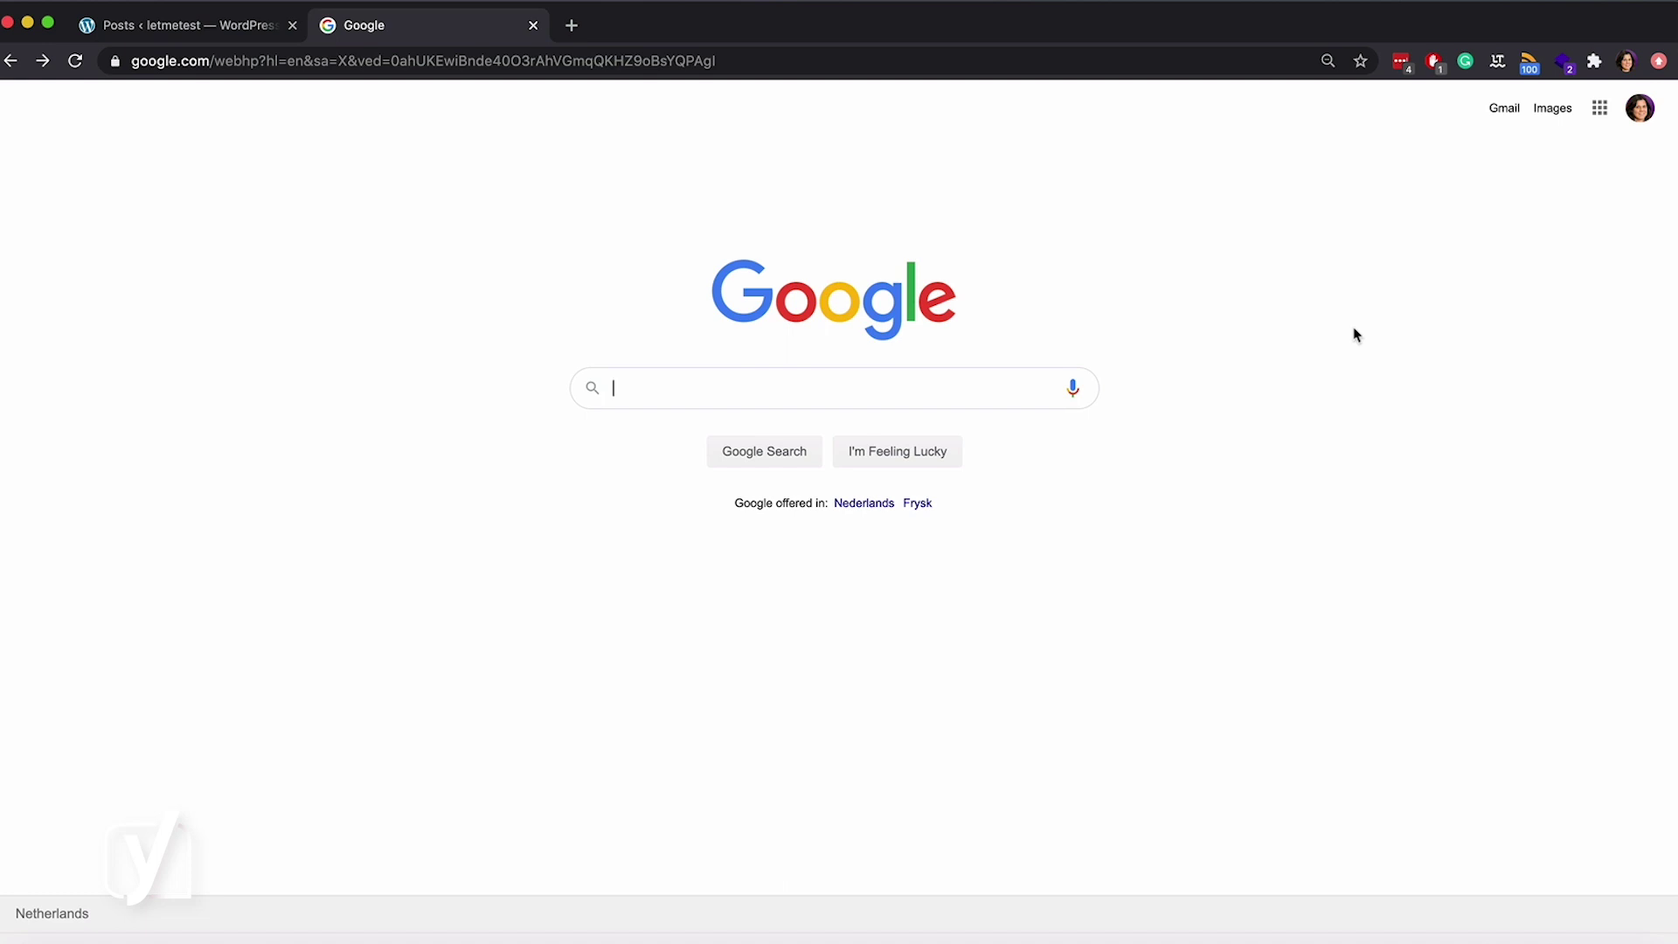
Step: Search Google for 'use meta description'
type("u")
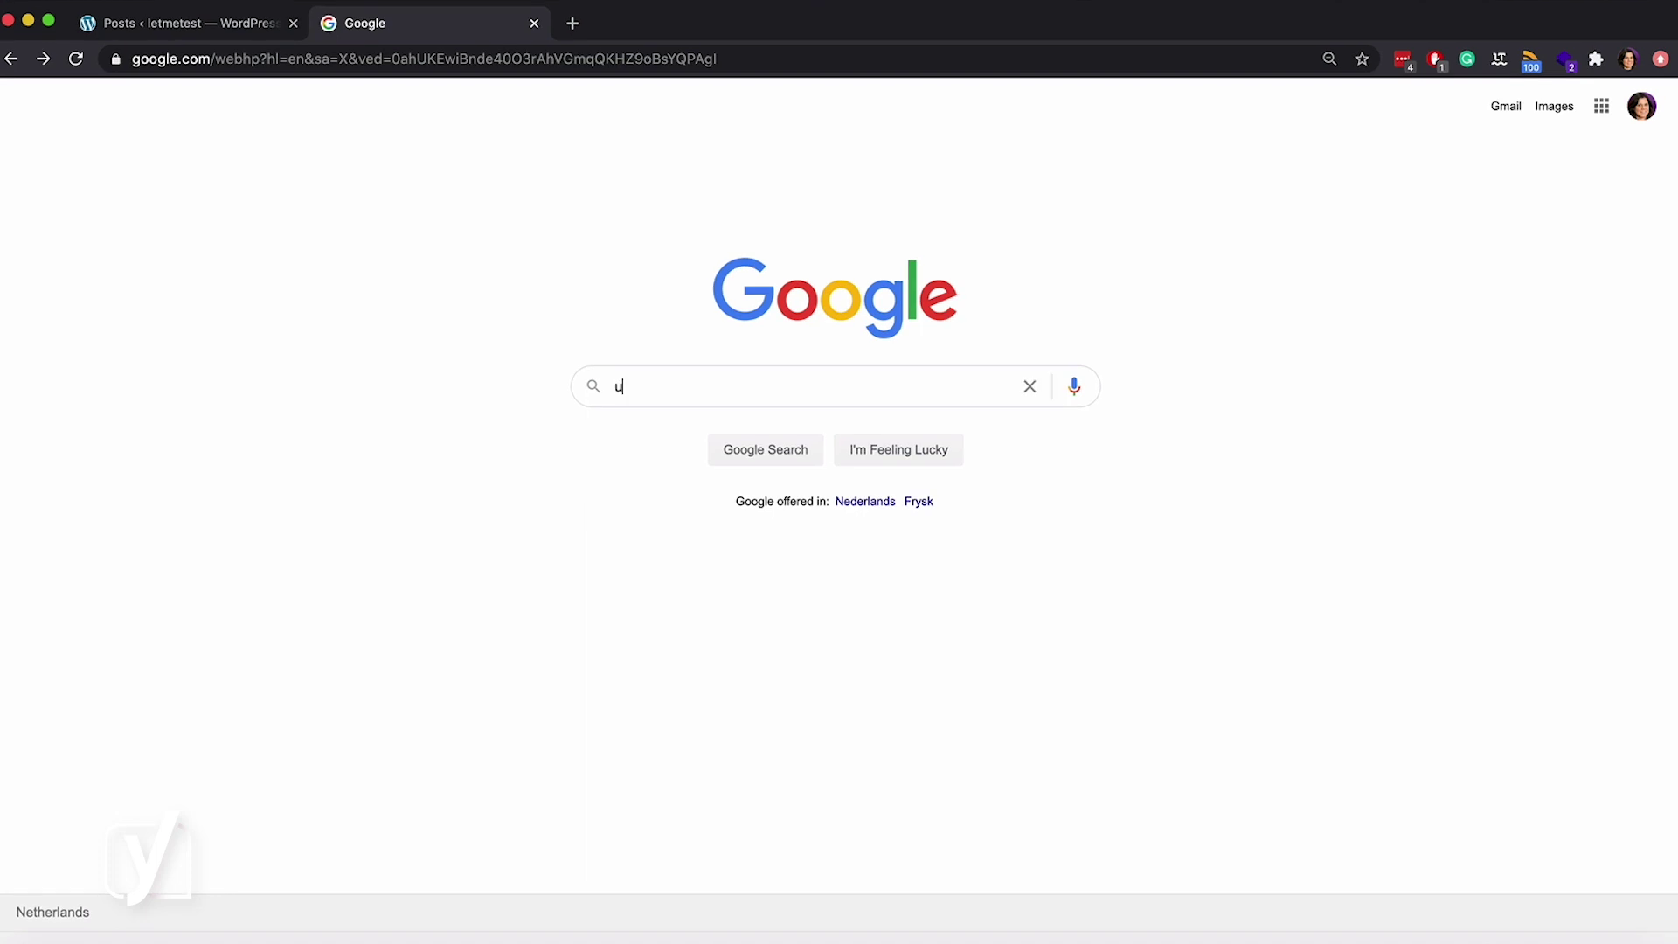
type("se meta descrip")
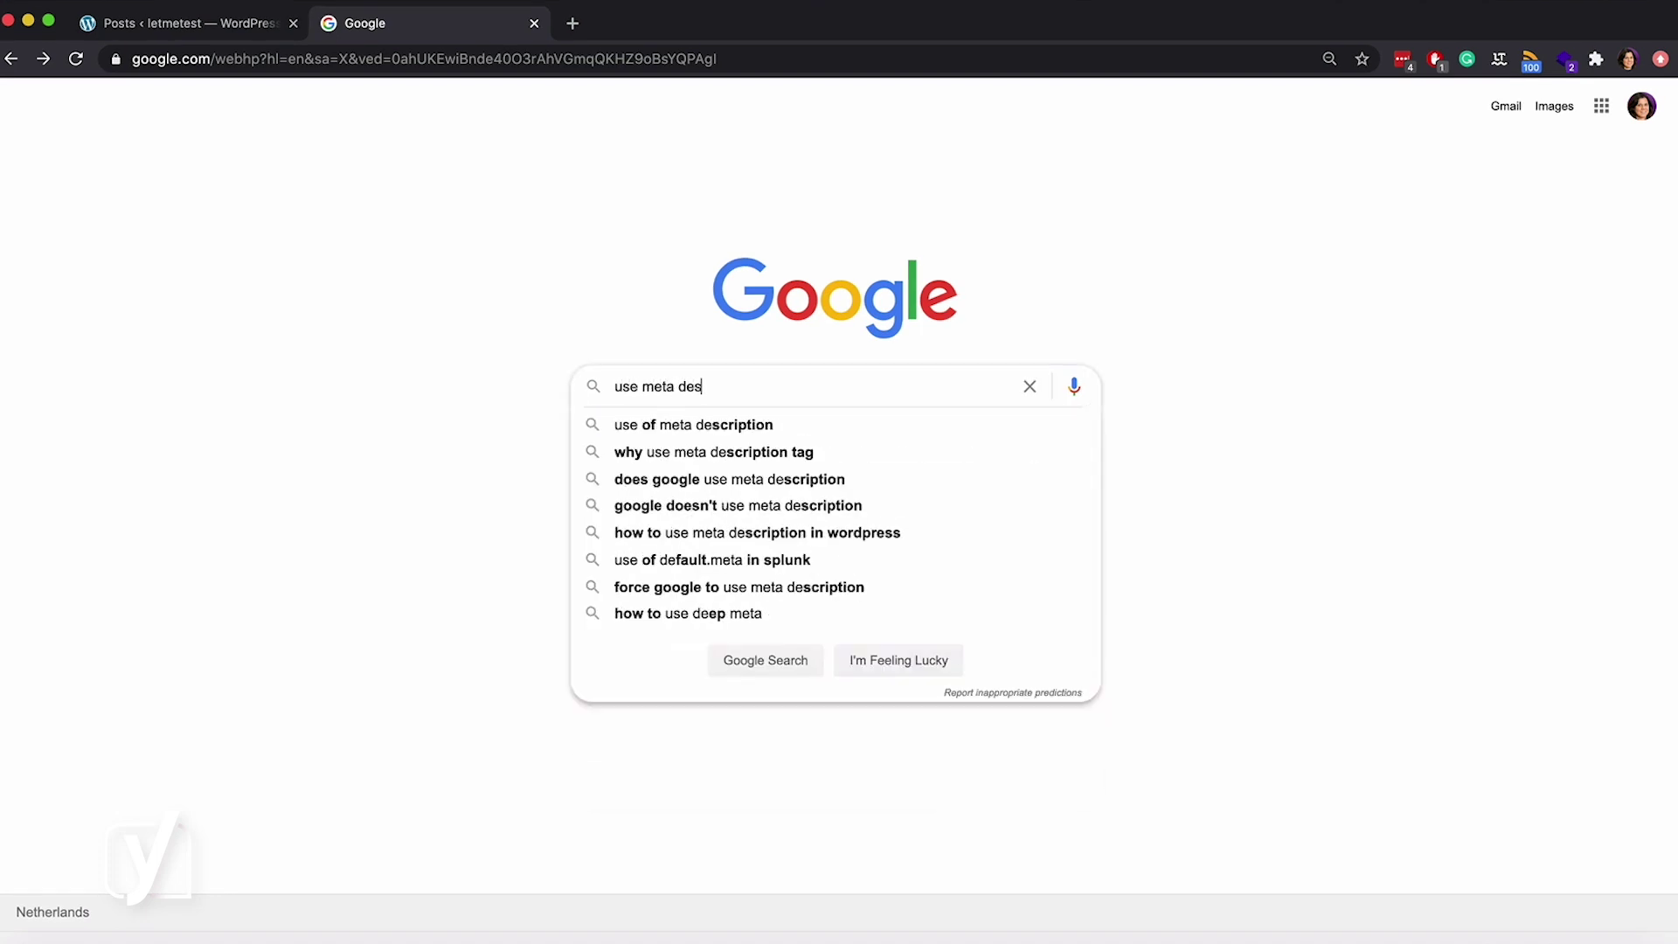
type("tion")
key("Return")
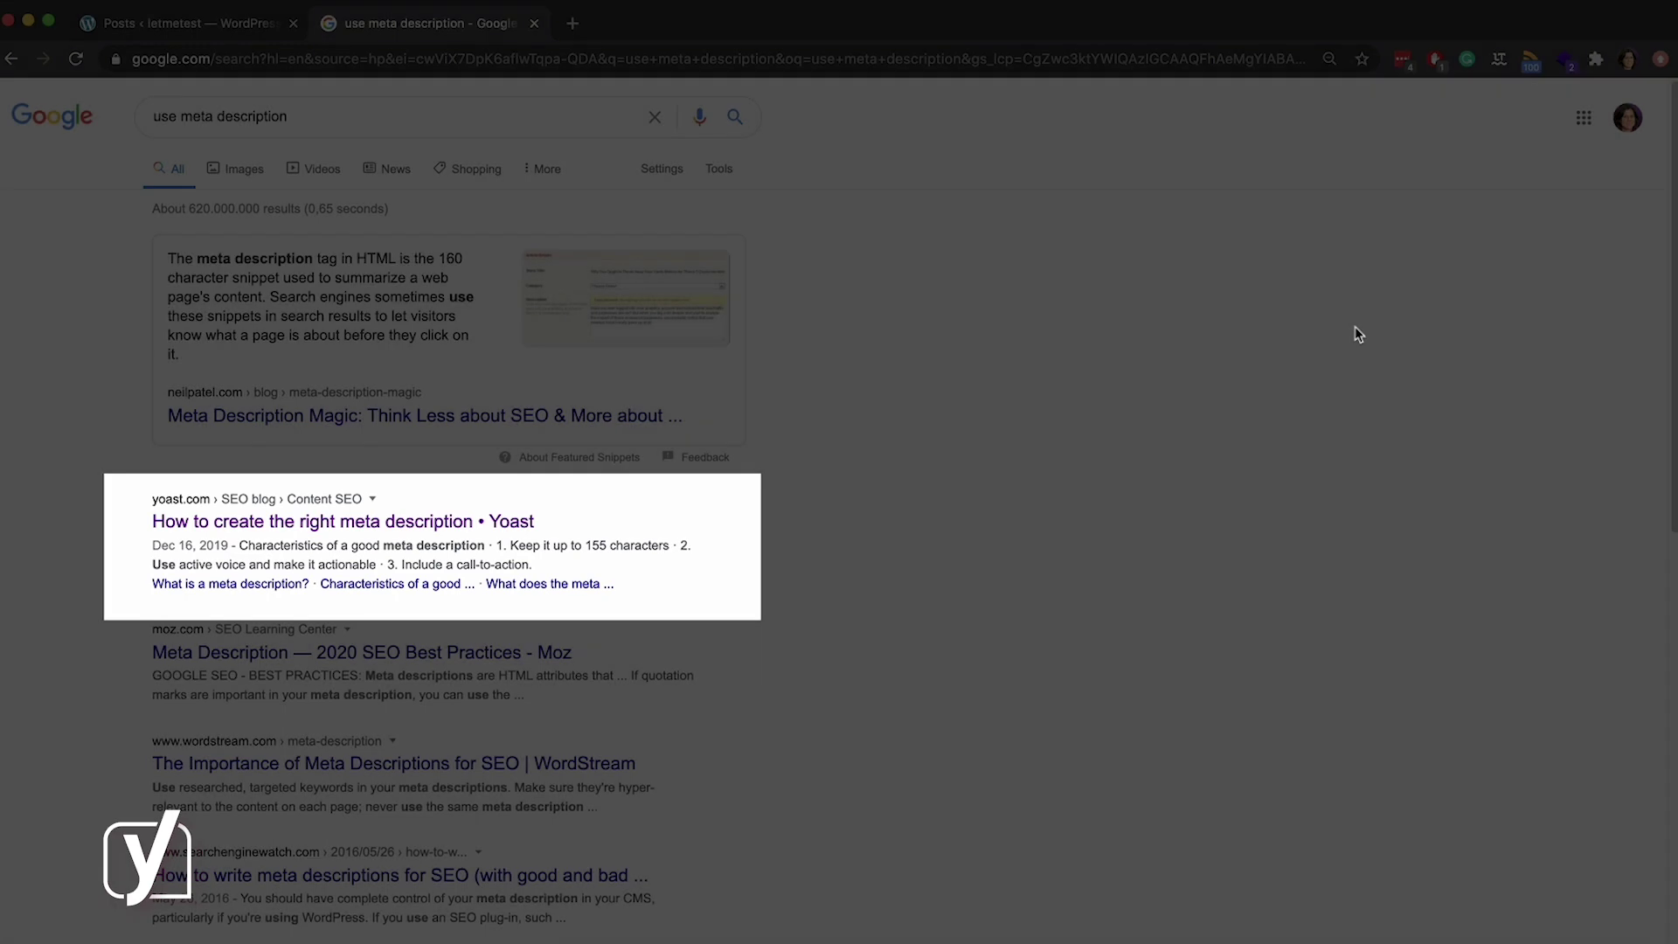
scroll(1346, 350, "down", 4)
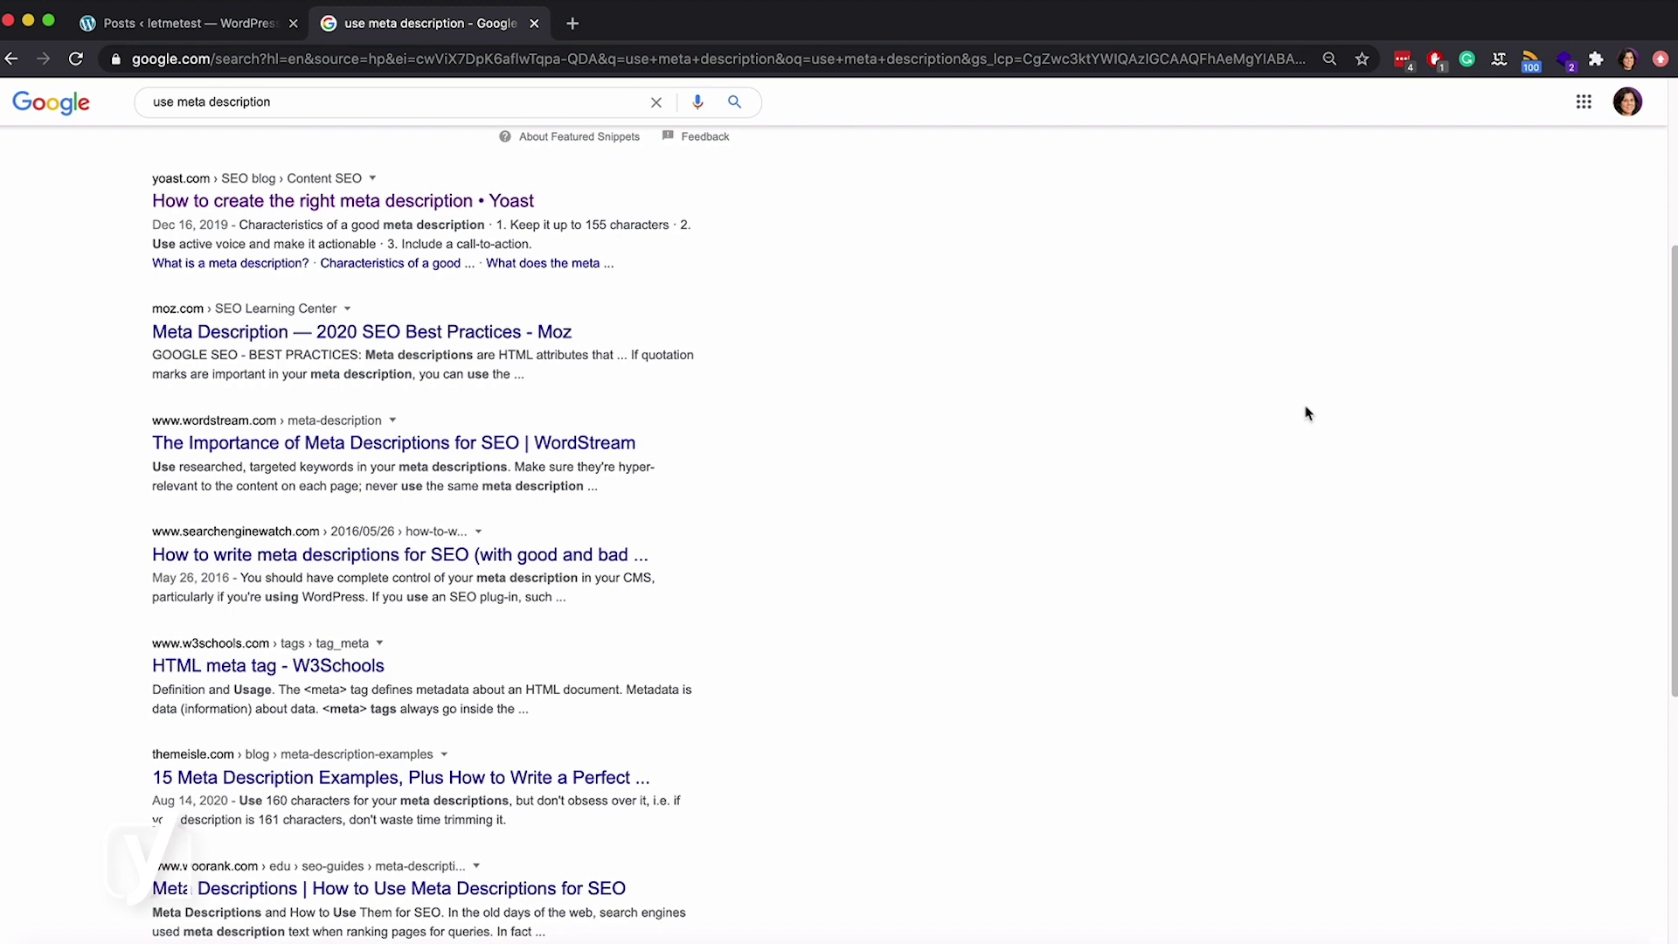
Step: Open the headings guide draft and scroll through its Yoast SEO analysis problems
left_click(230, 33)
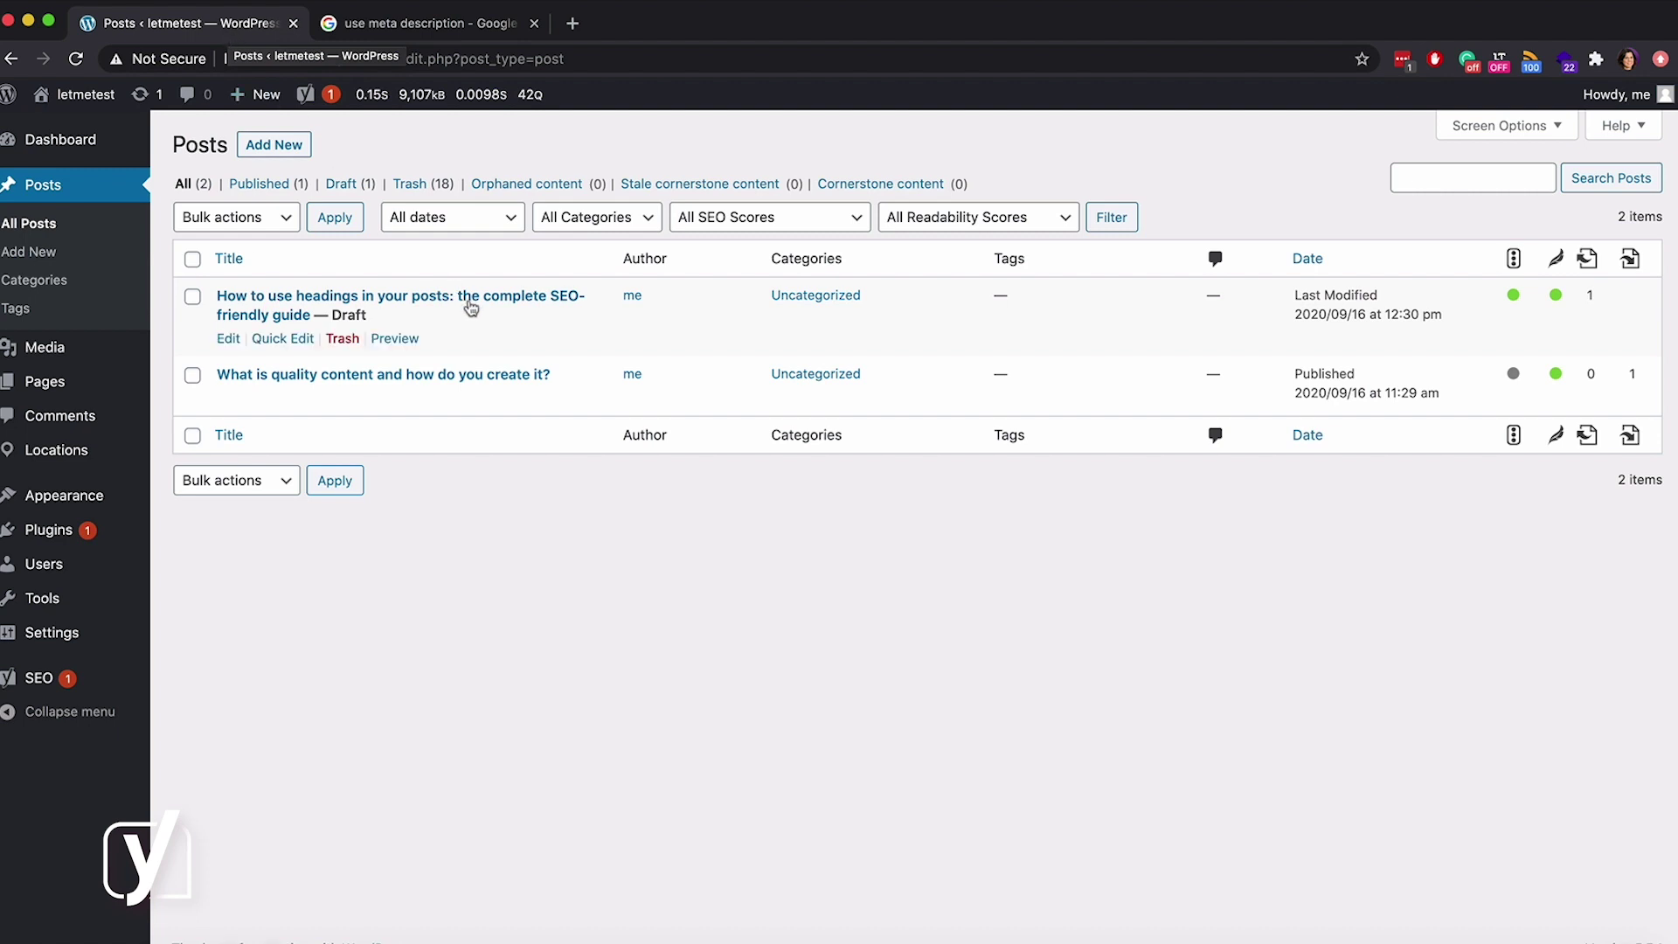
left_click(470, 305)
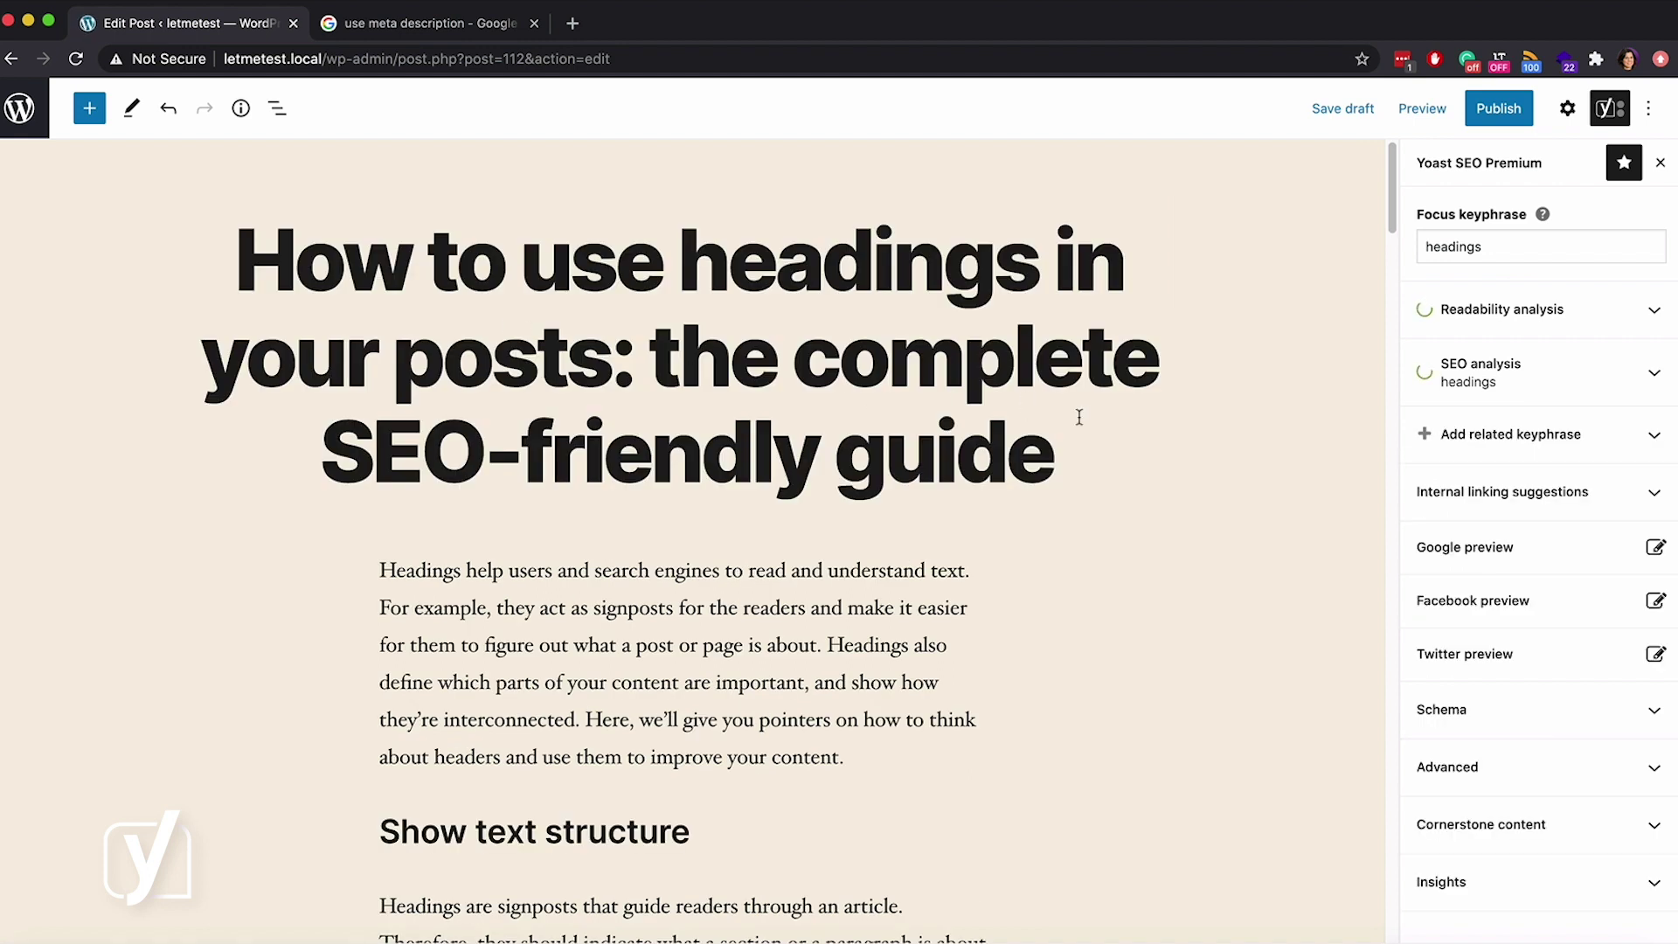
left_click(1550, 378)
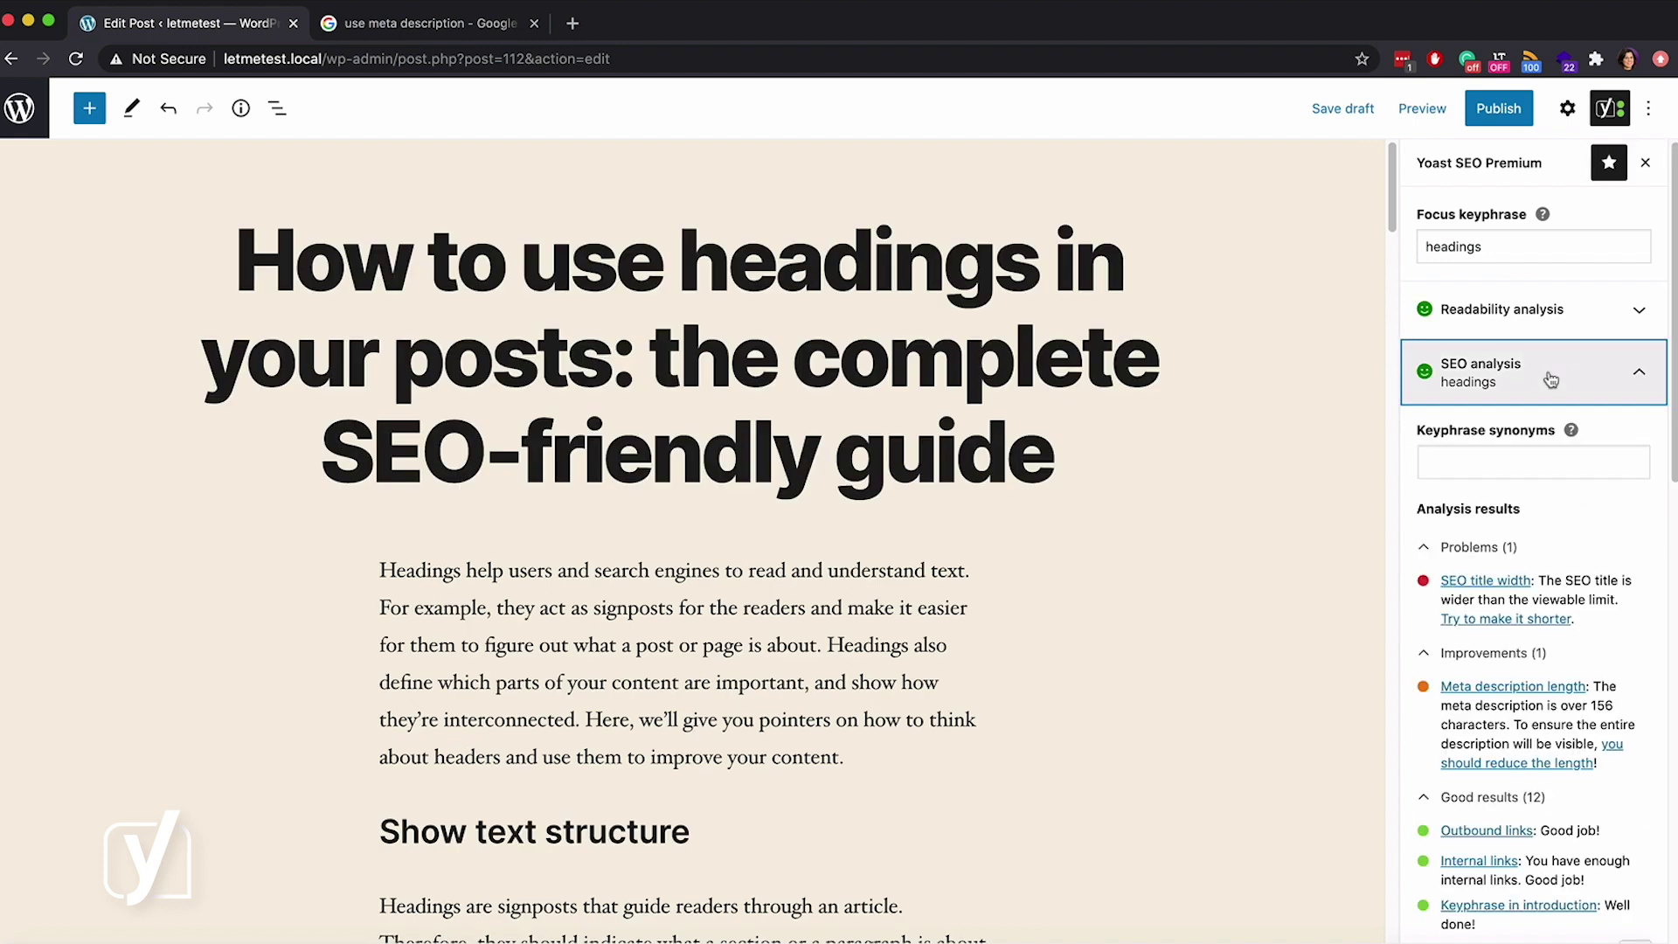
scroll(1632, 423, "down", 2)
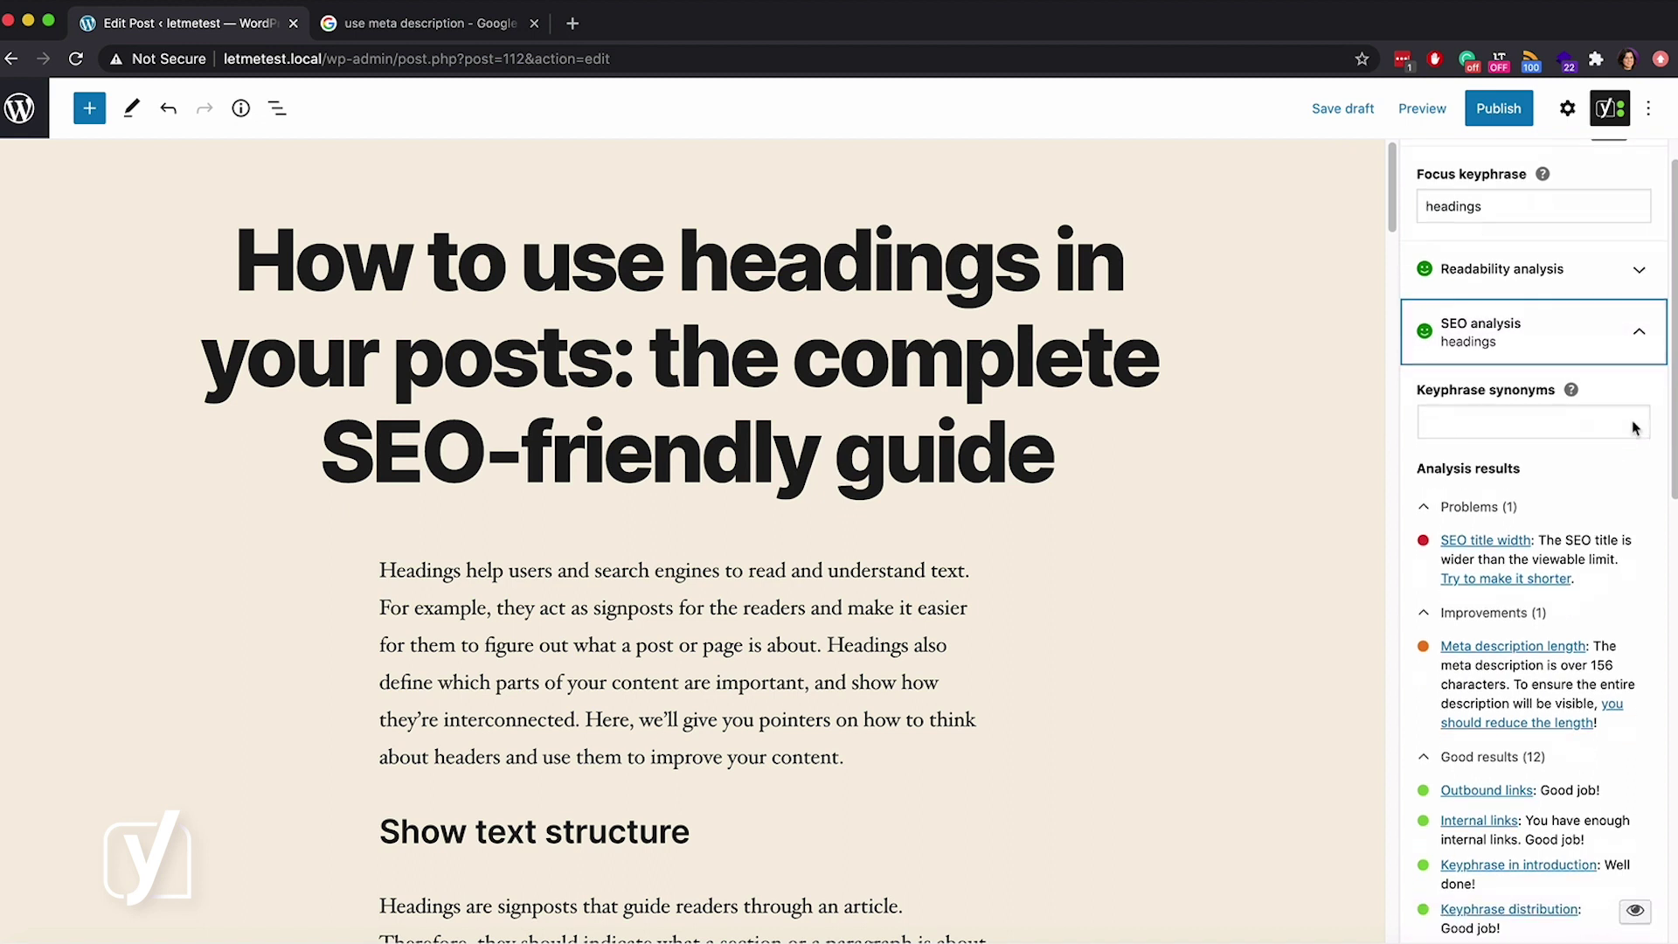
scroll(1632, 429, "down", 2)
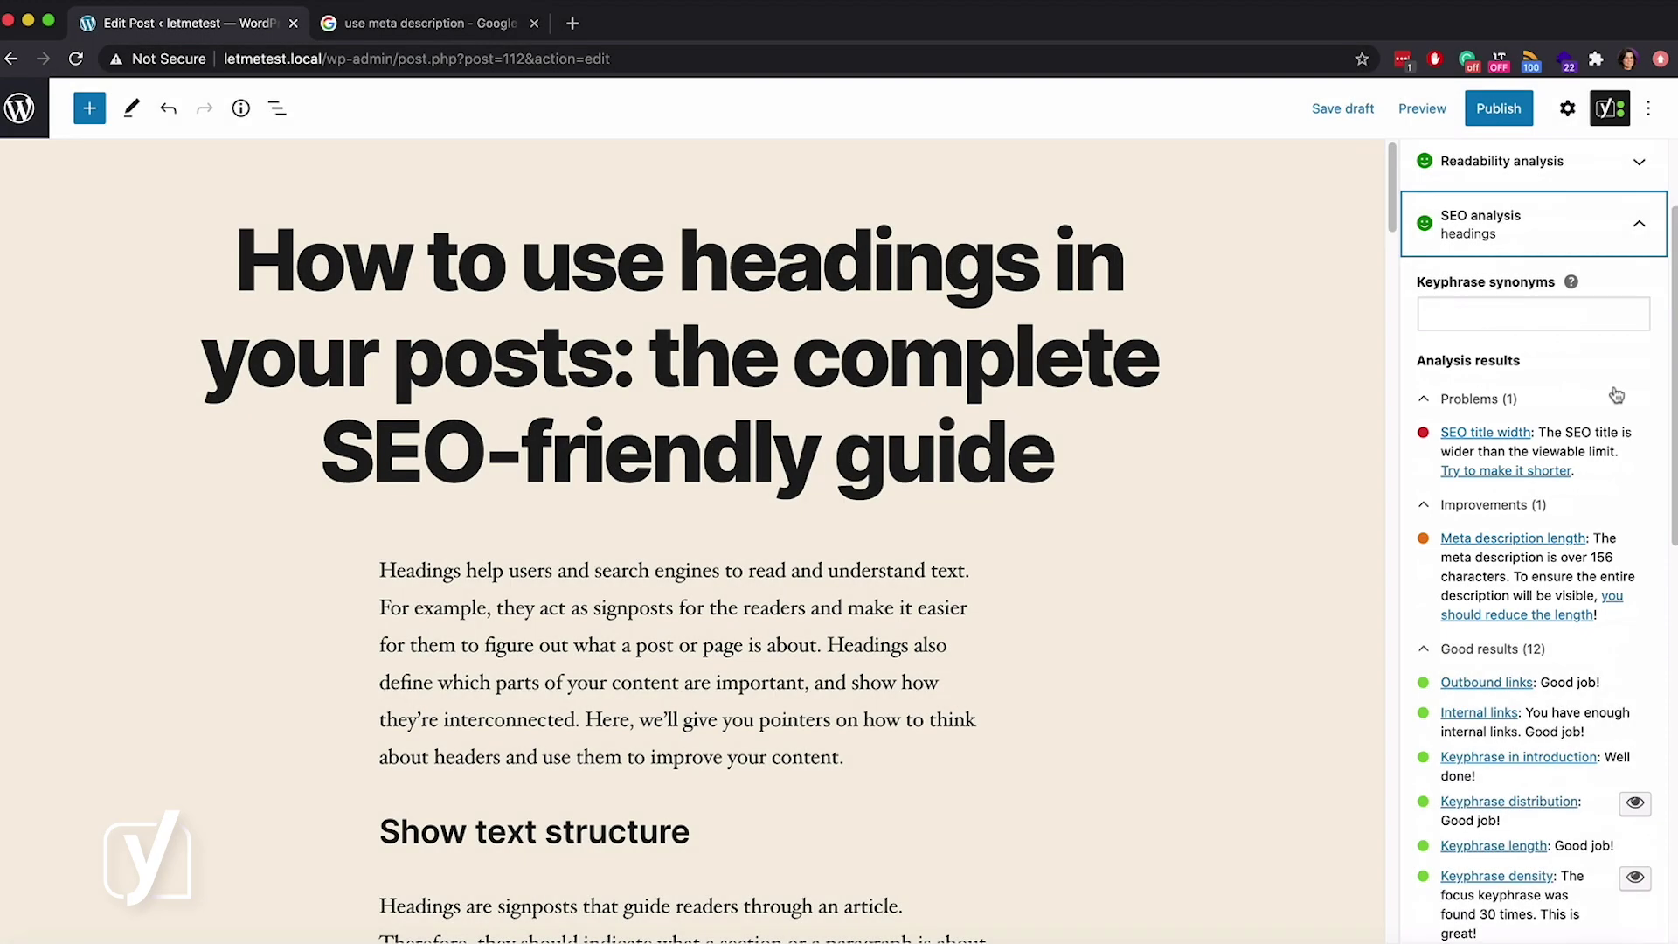
left_click(1633, 230)
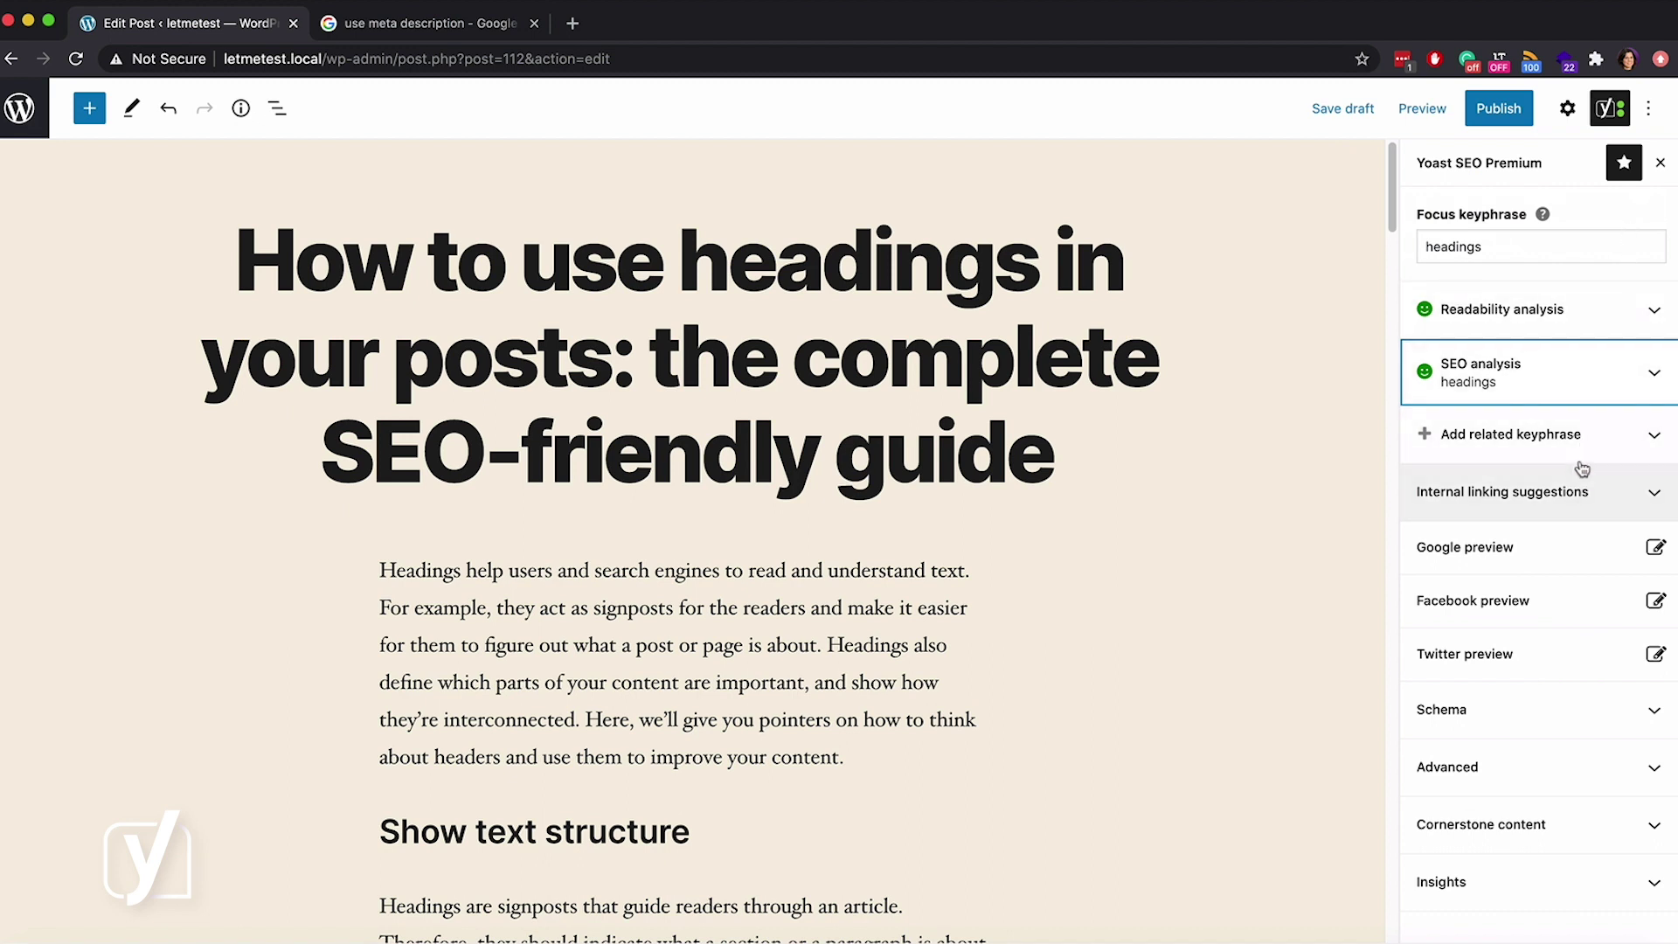
Step: Open the post's Yoast Google preview and compare the desktop and mobile results
left_click(1599, 560)
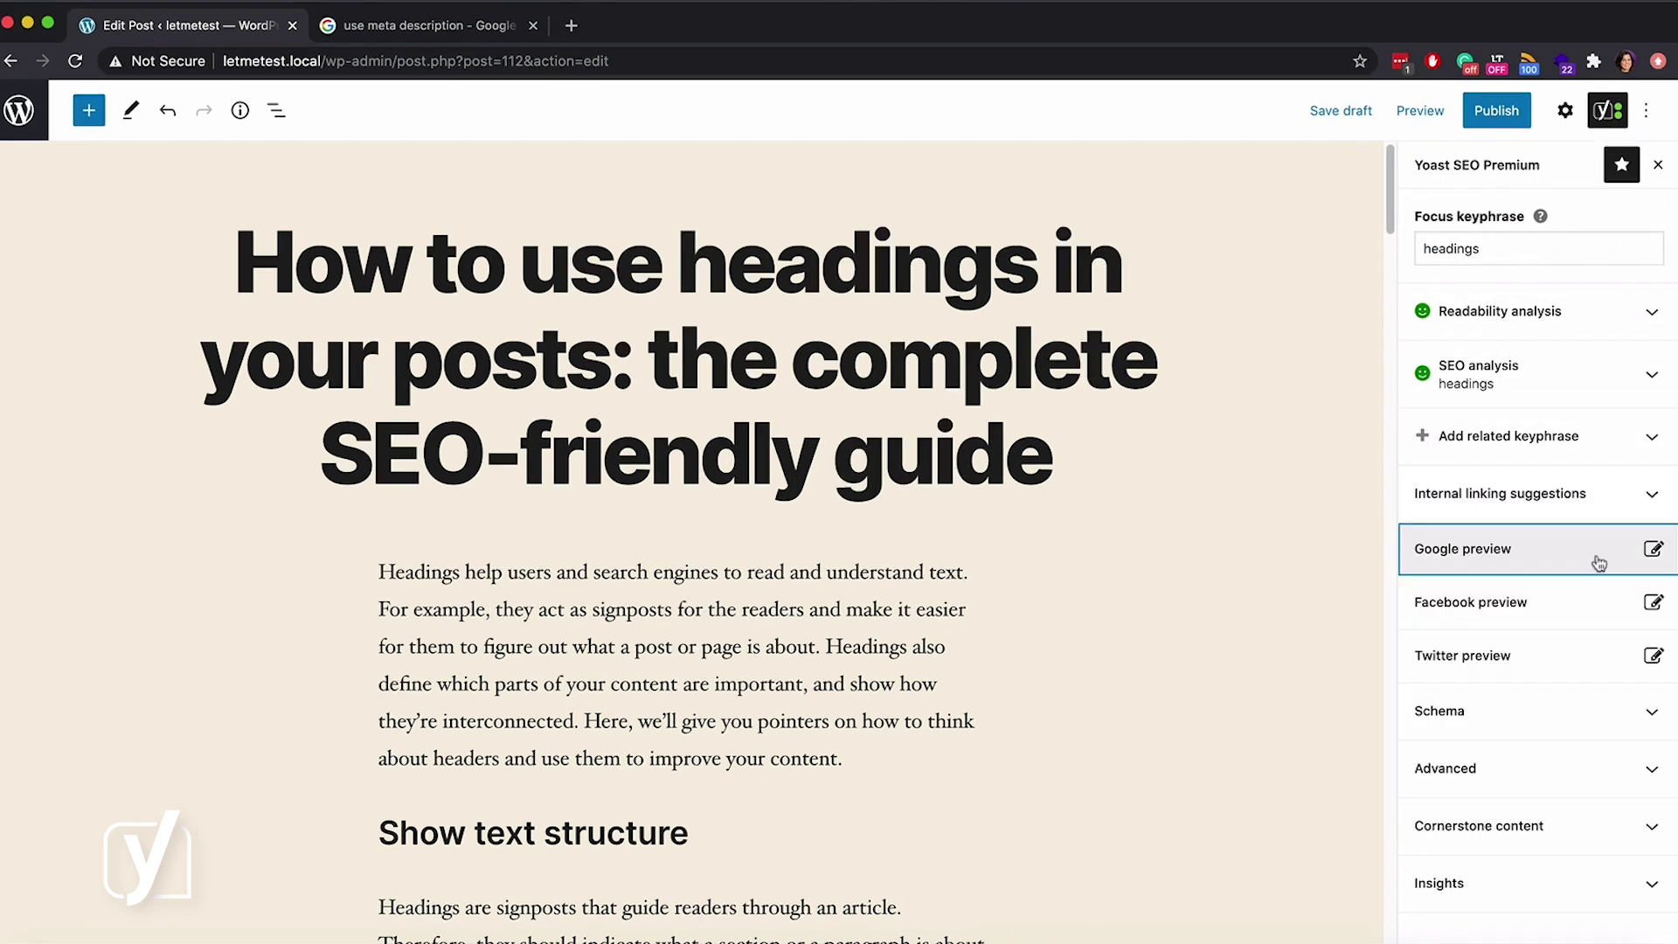
left_click(1598, 562)
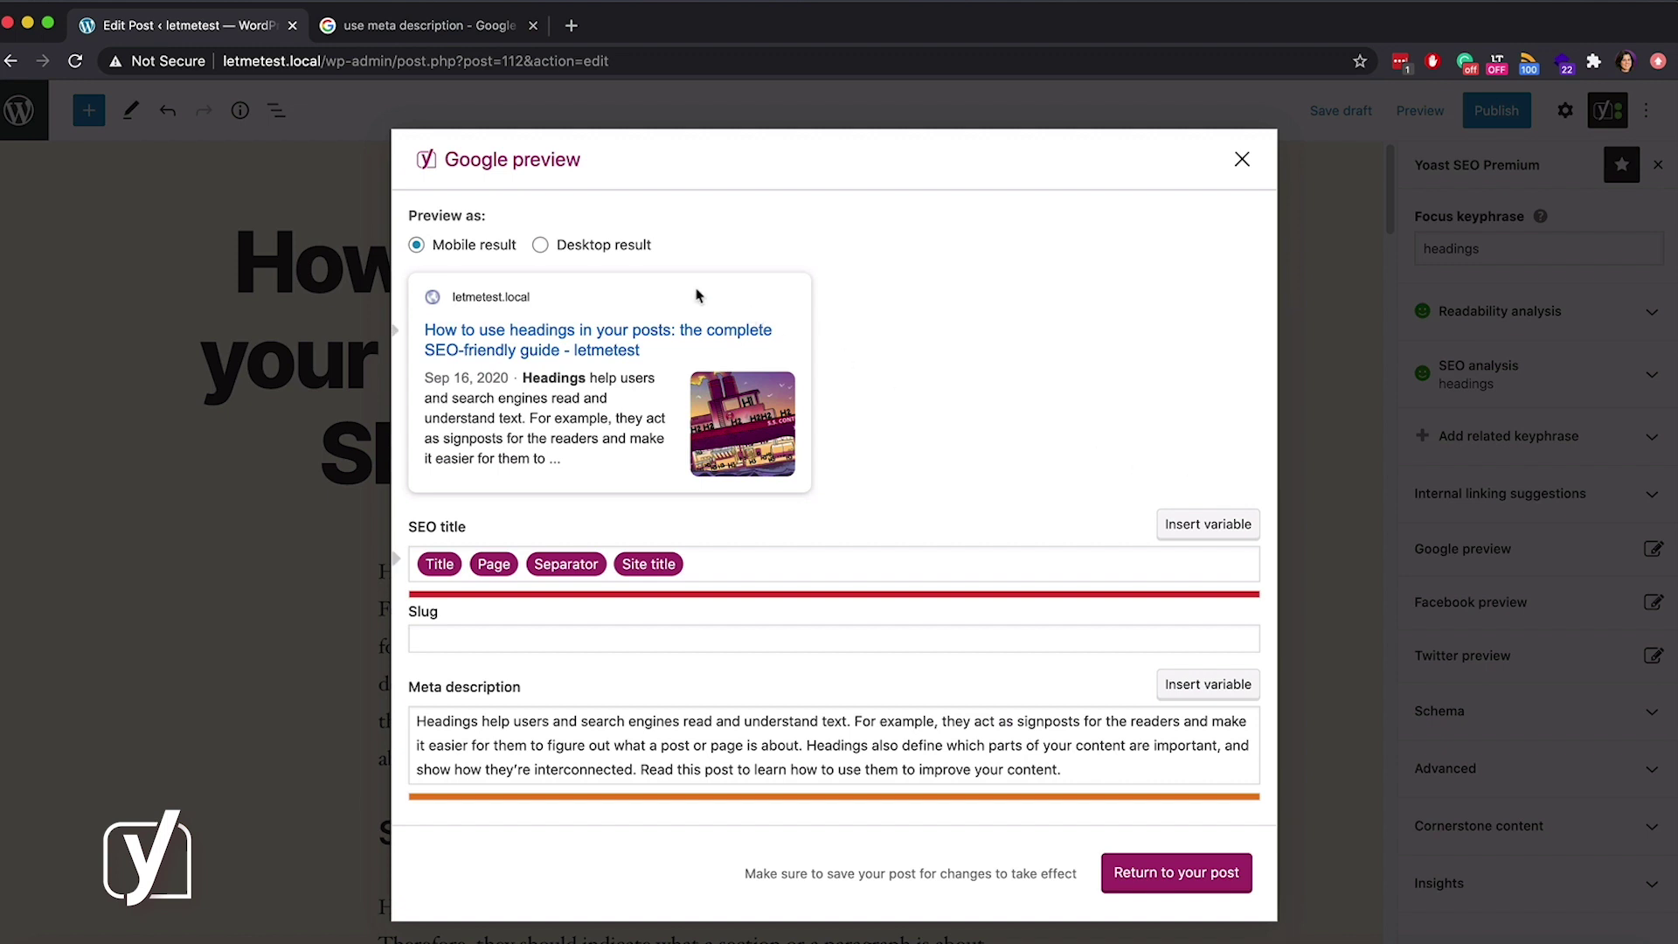
left_click(541, 247)
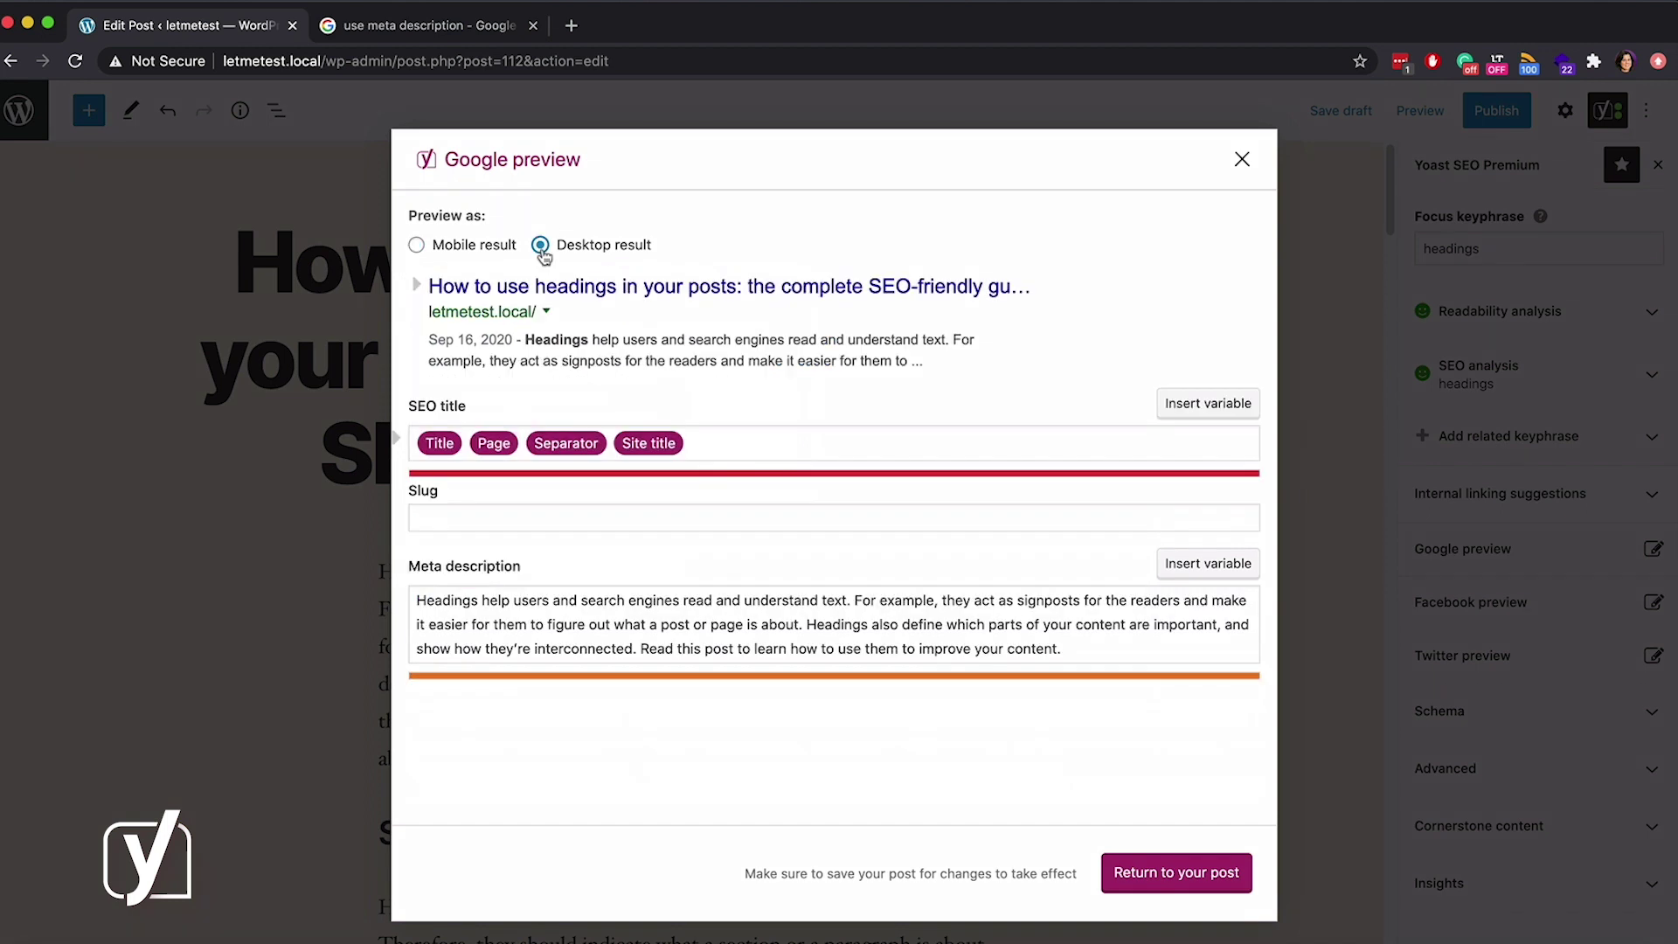
left_click(417, 246)
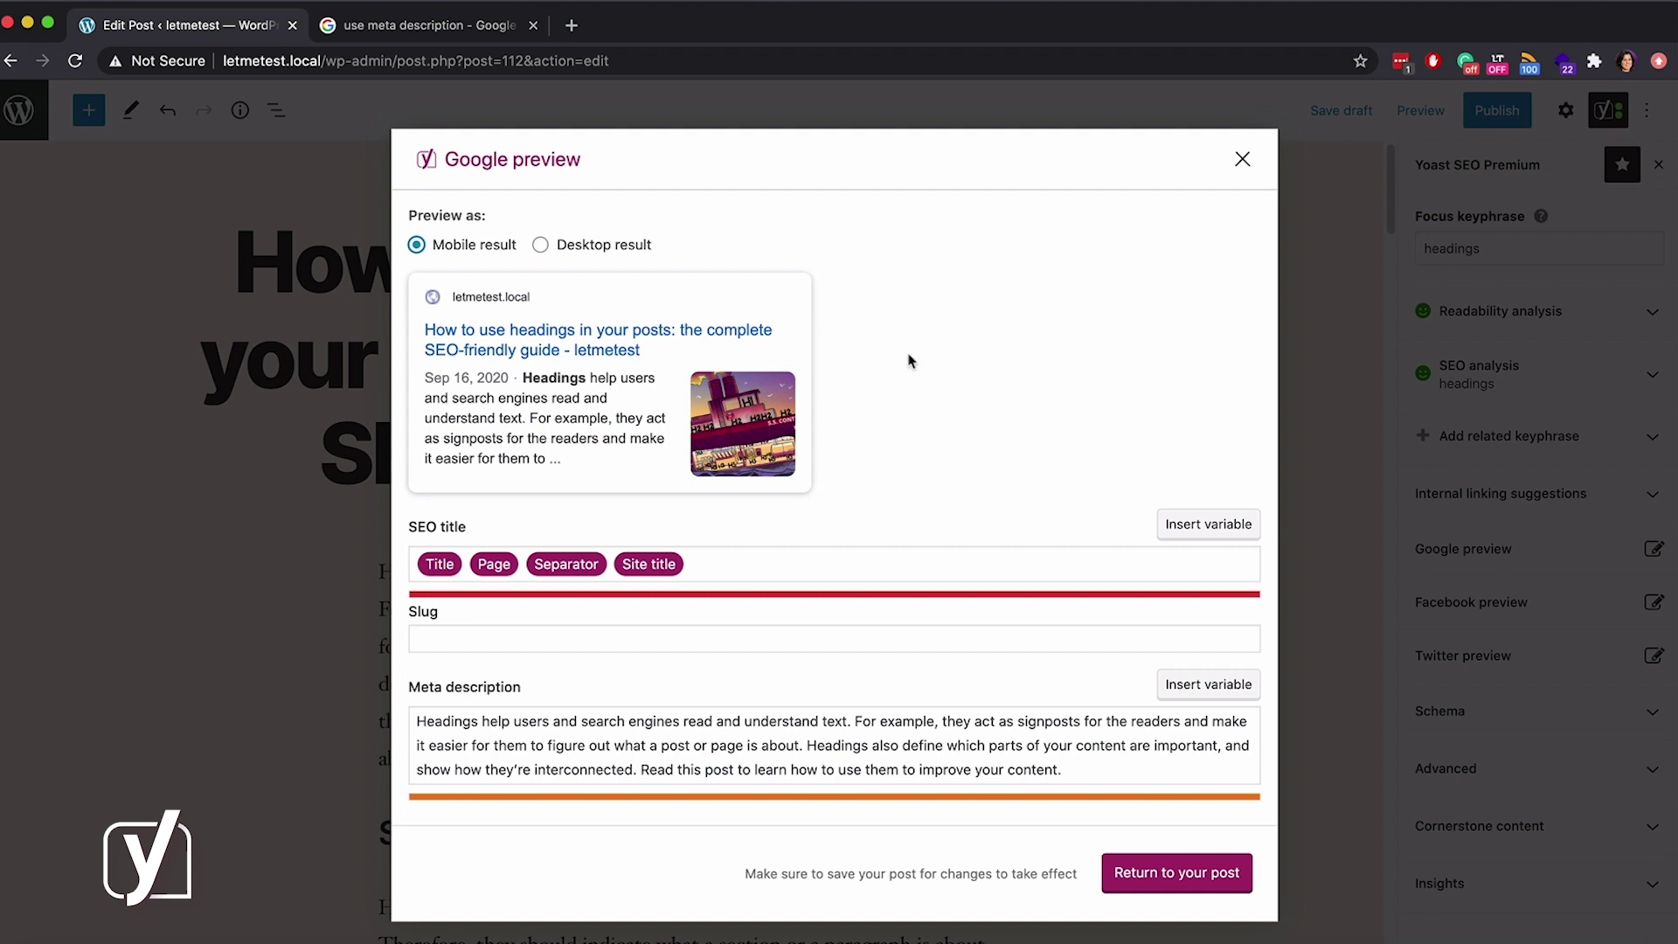
left_click(411, 29)
scroll(721, 292, "up", 2)
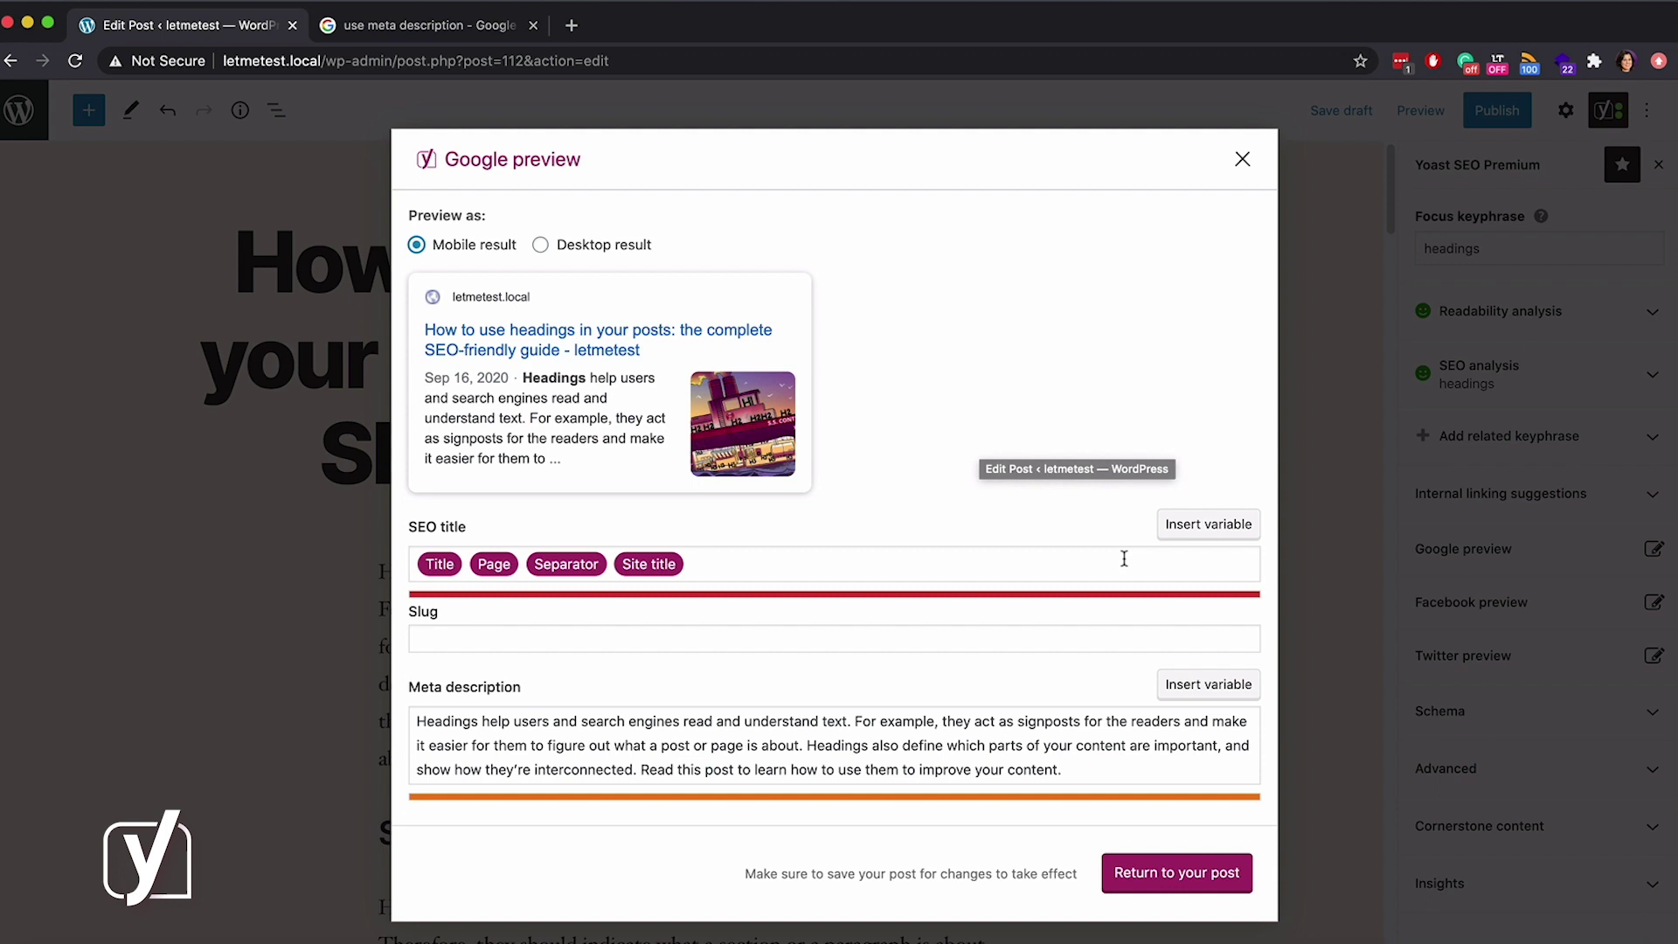
Step: Replace the Title variable with 'How to write optimized headings for your posts' and close the preview
left_click(1202, 535)
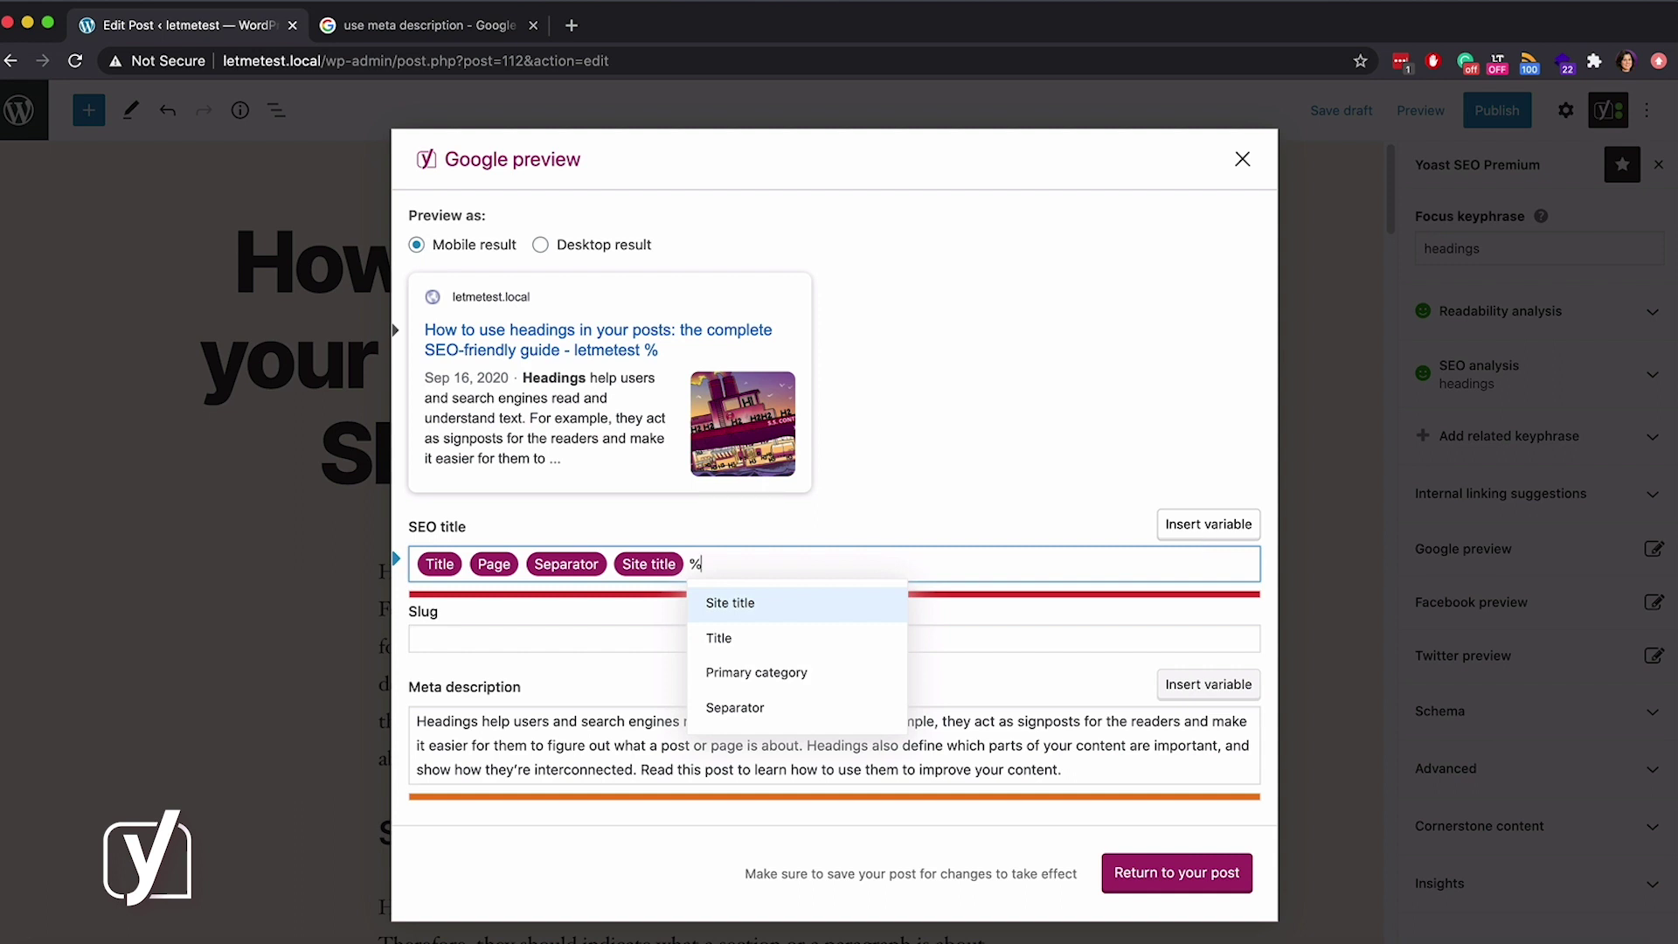
key("BackSpace")
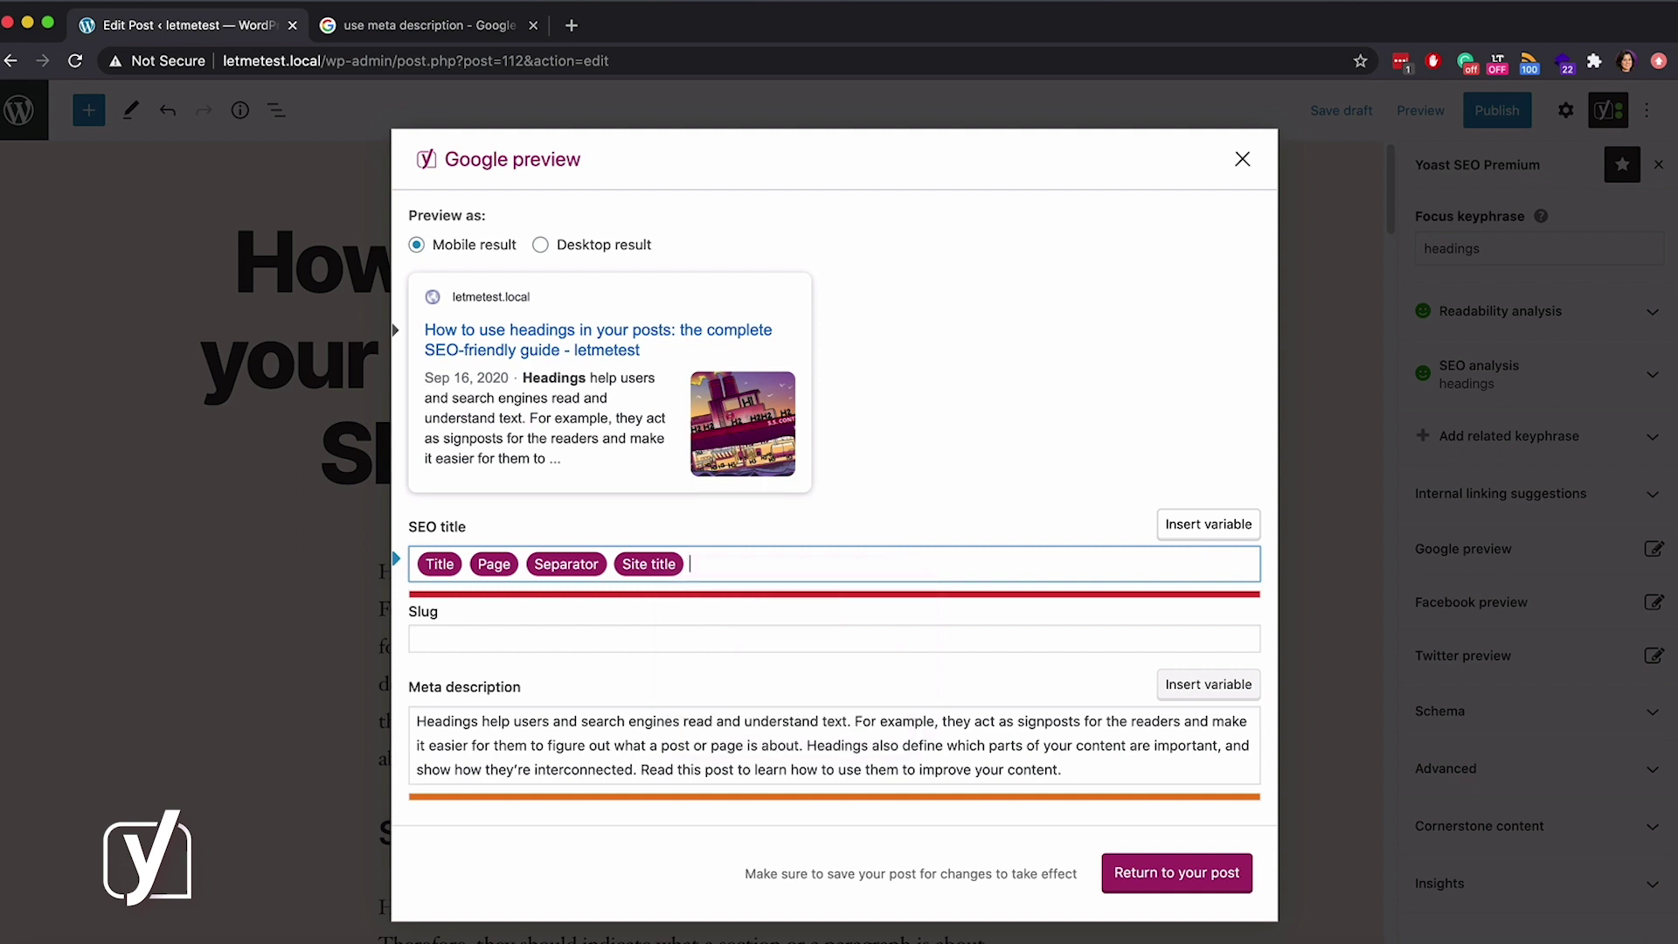
left_click(461, 568)
key("BackSpace")
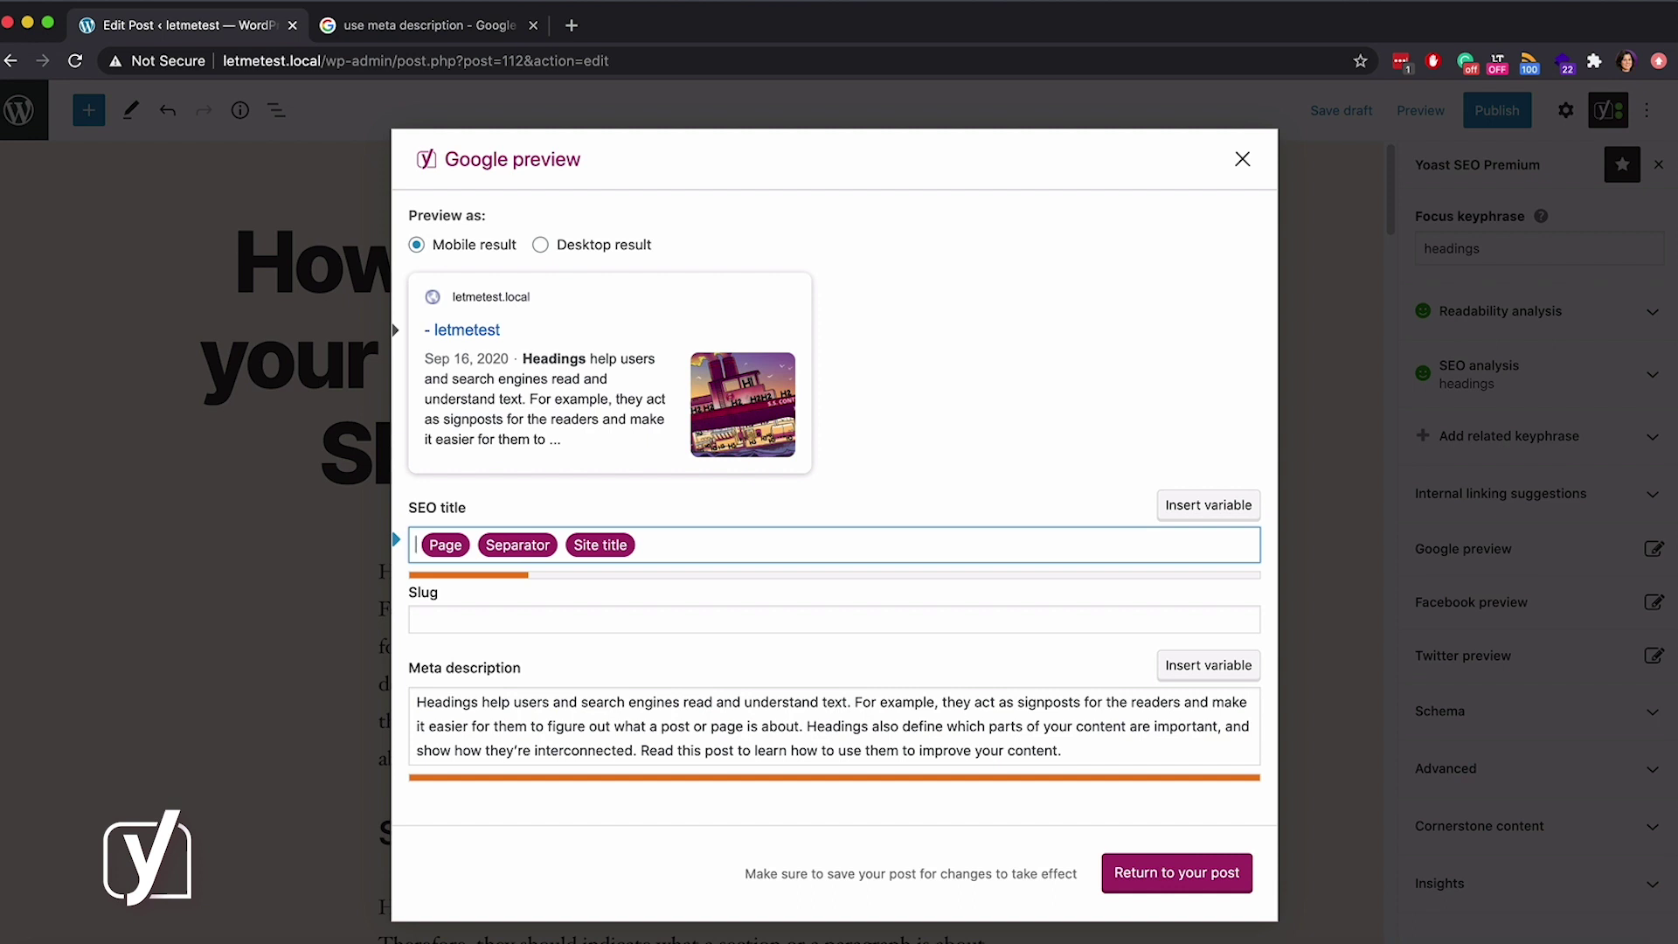
type("How")
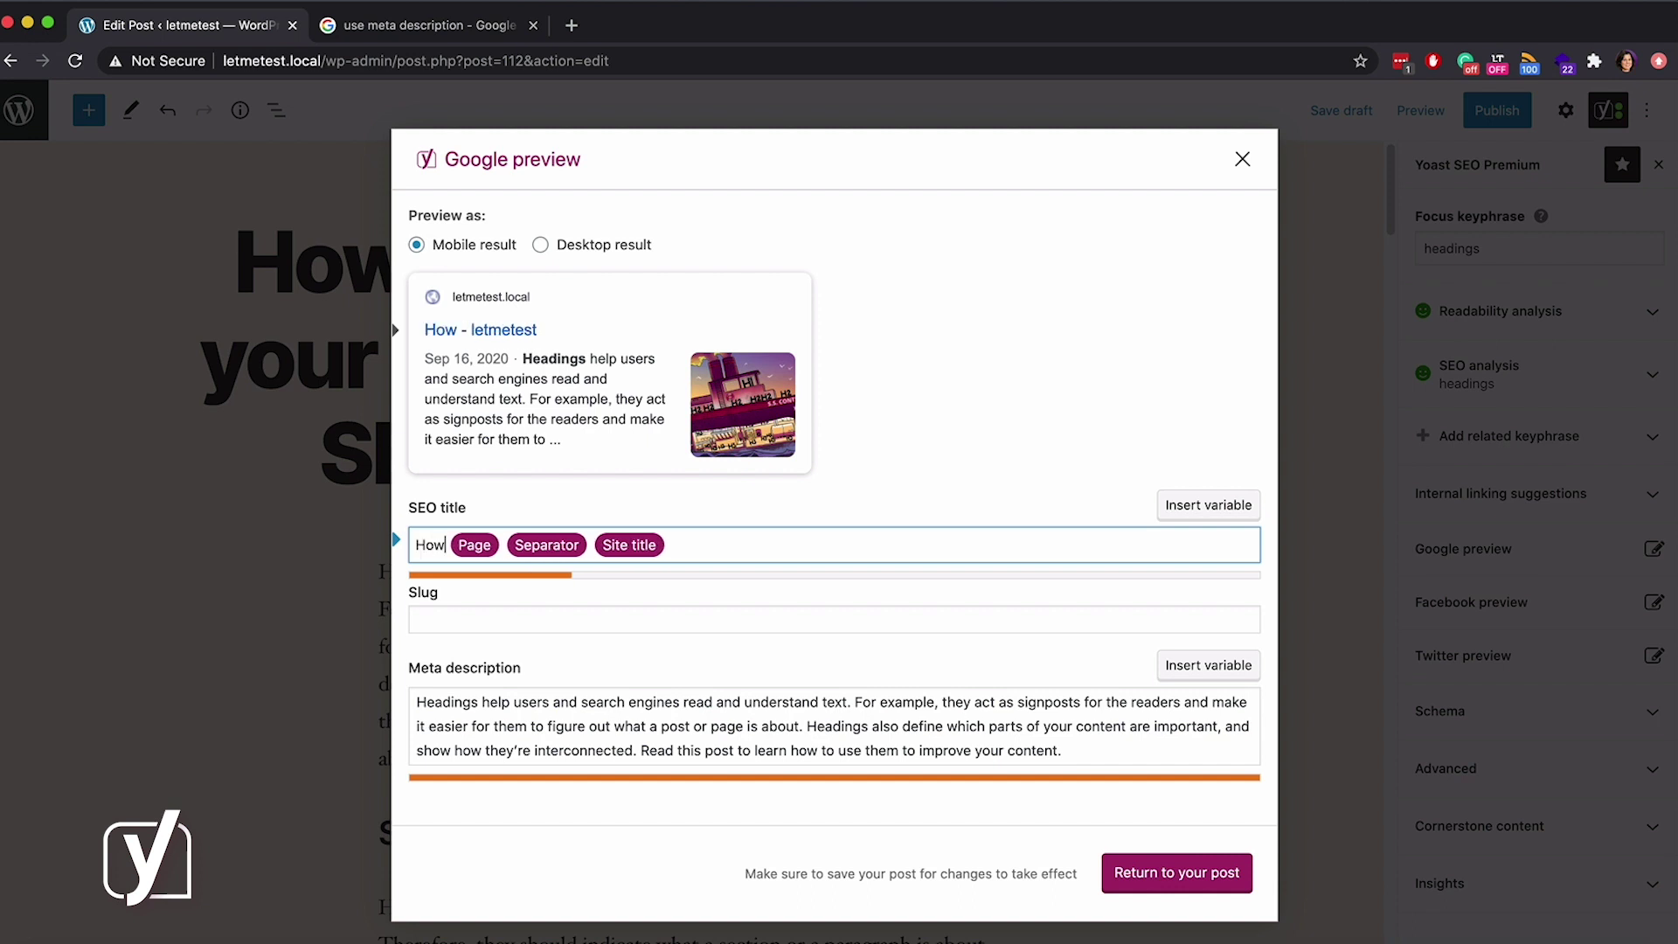
type(" to write ")
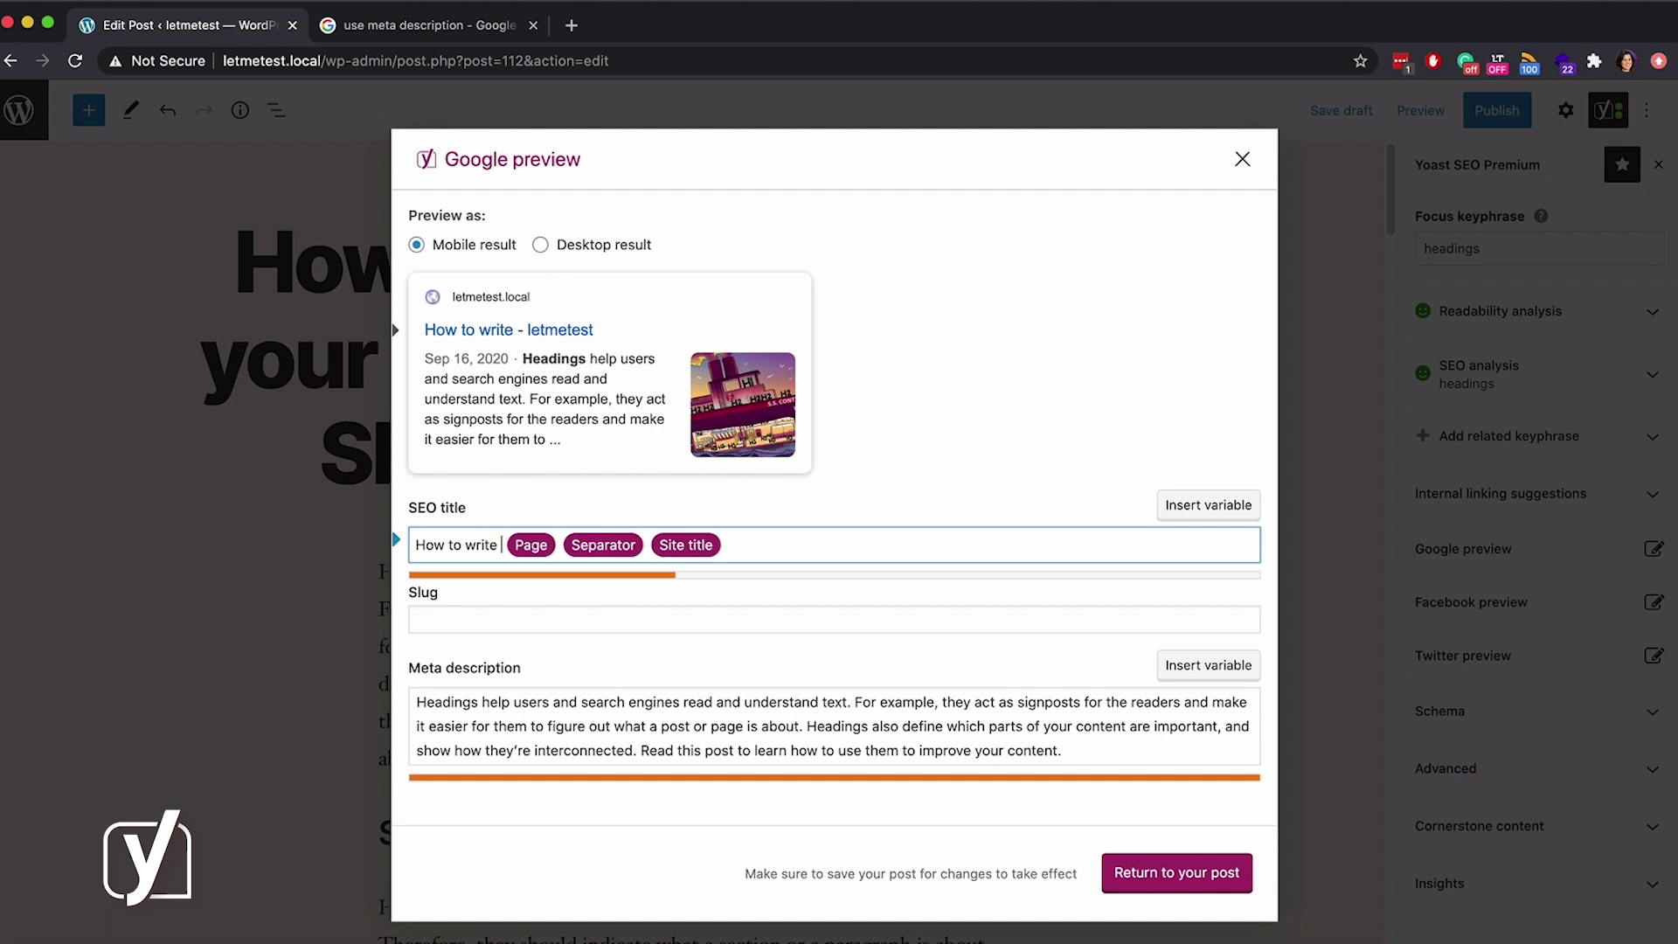
type("optimized h")
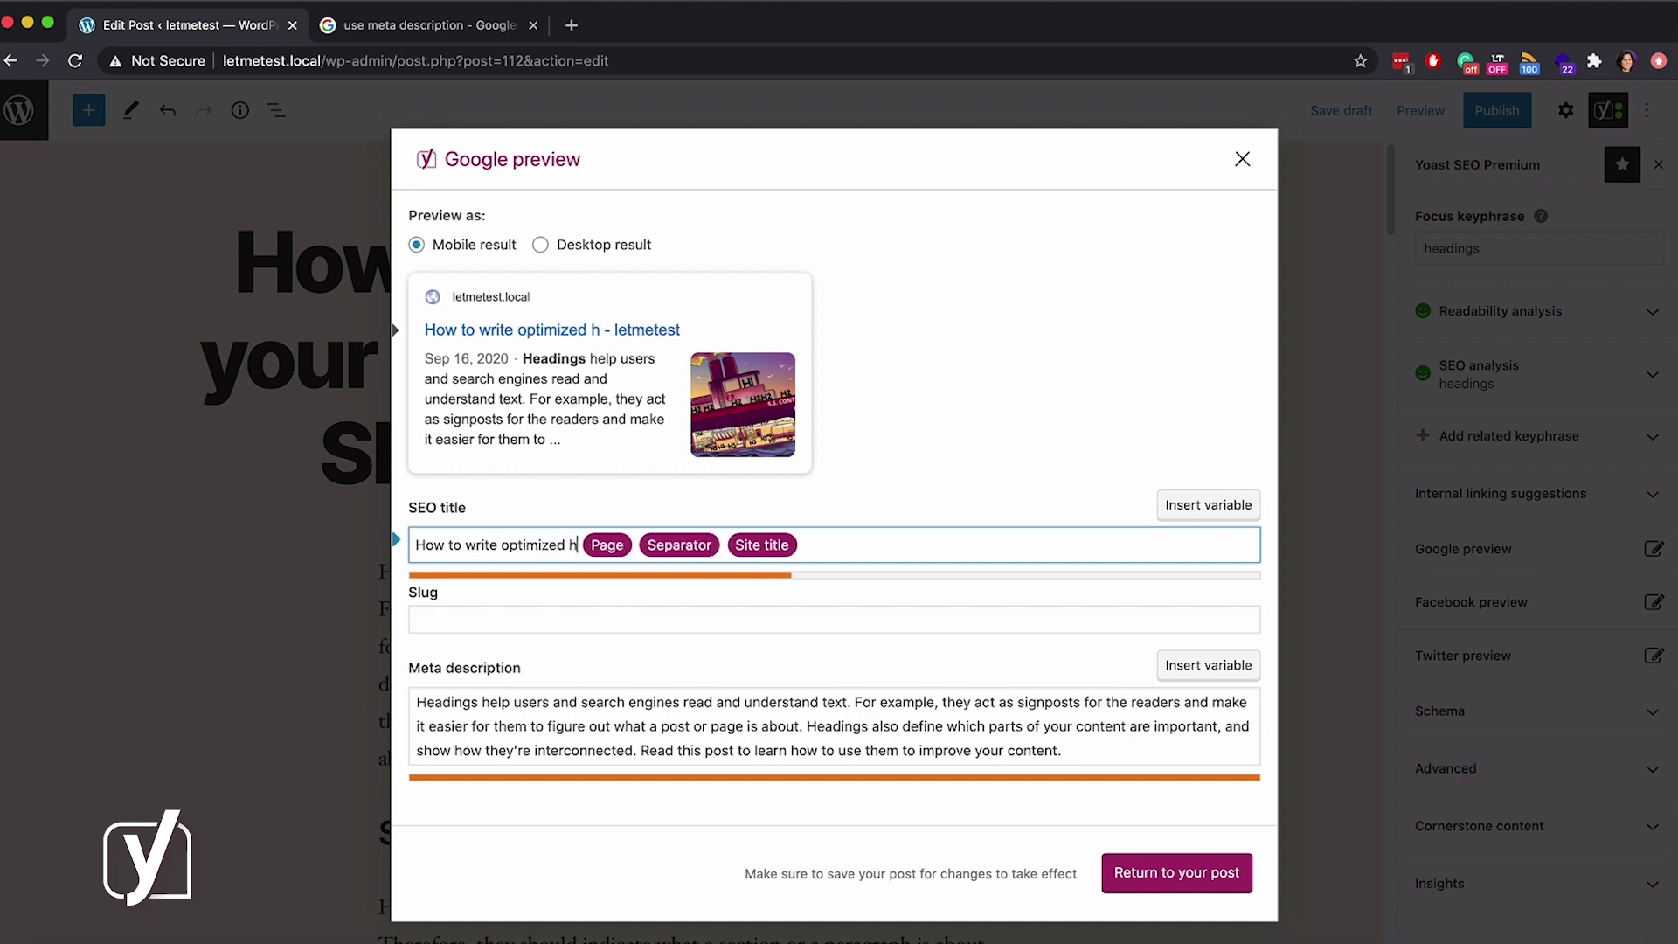
type("eadings for your posts")
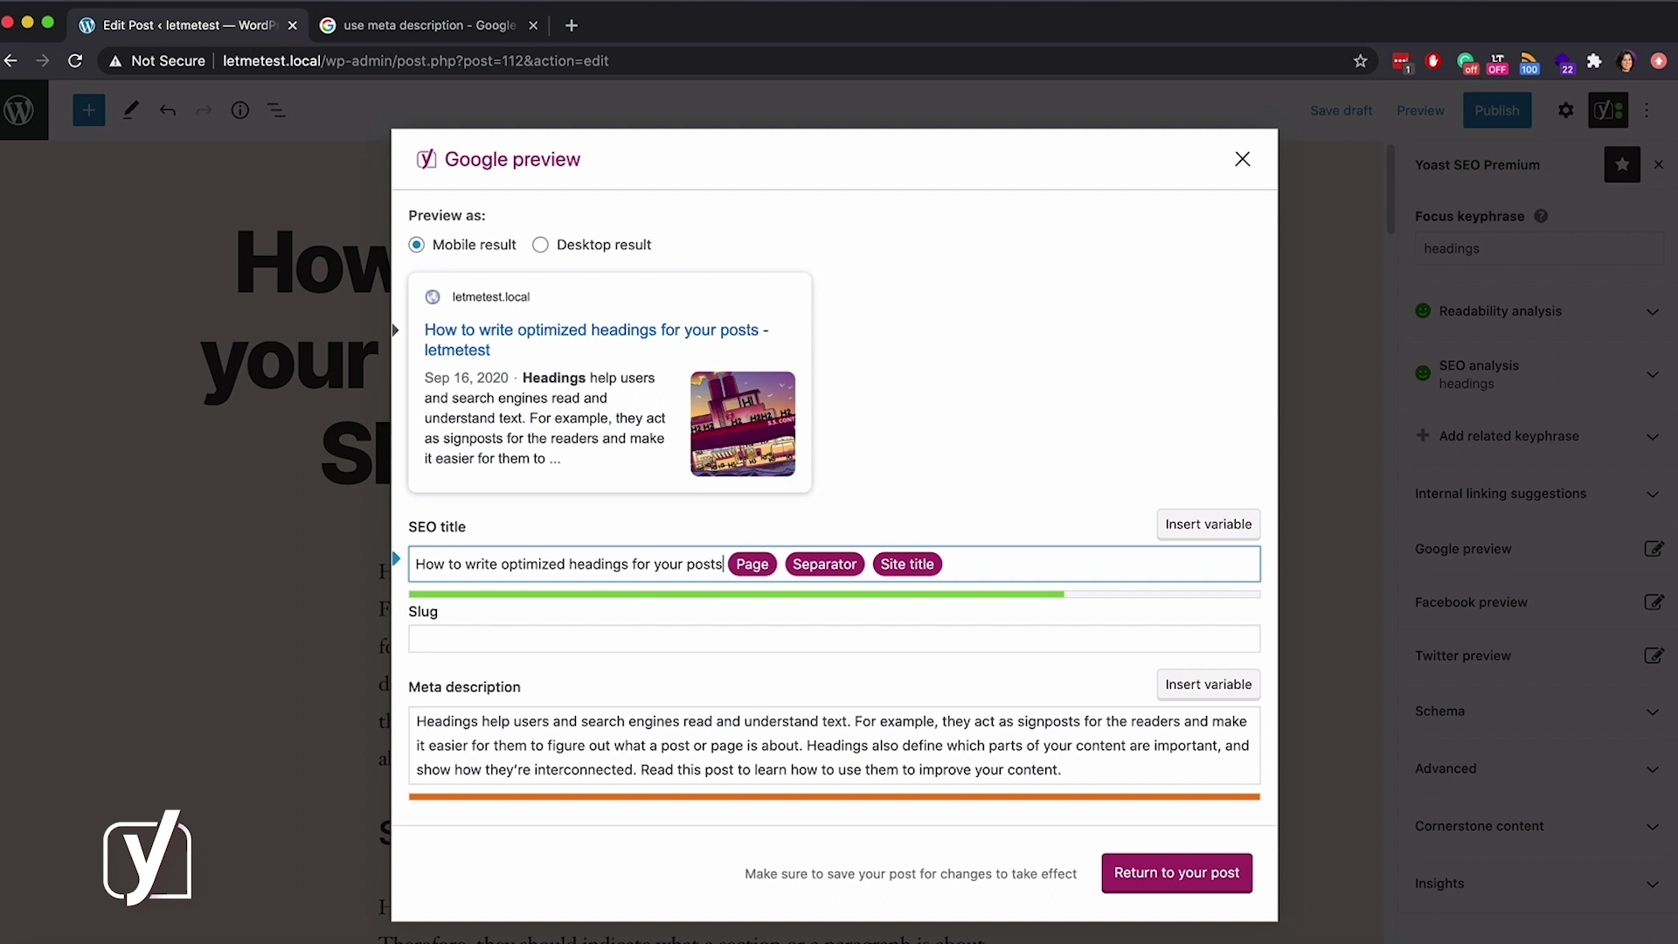
key("Tab")
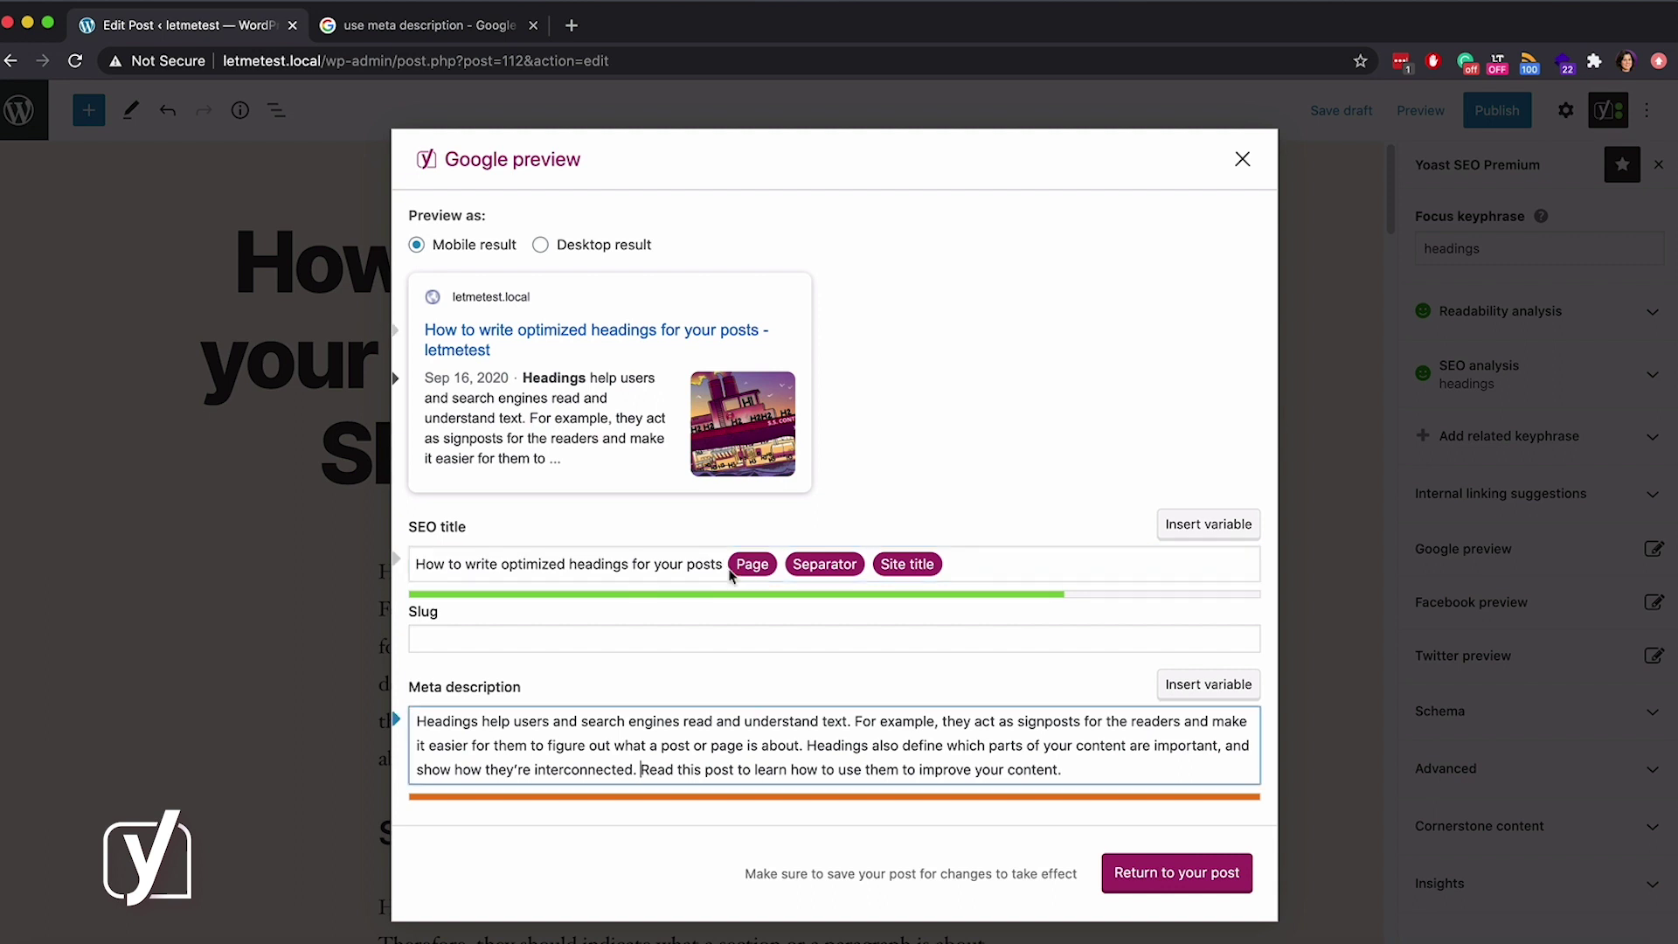
left_click(1241, 160)
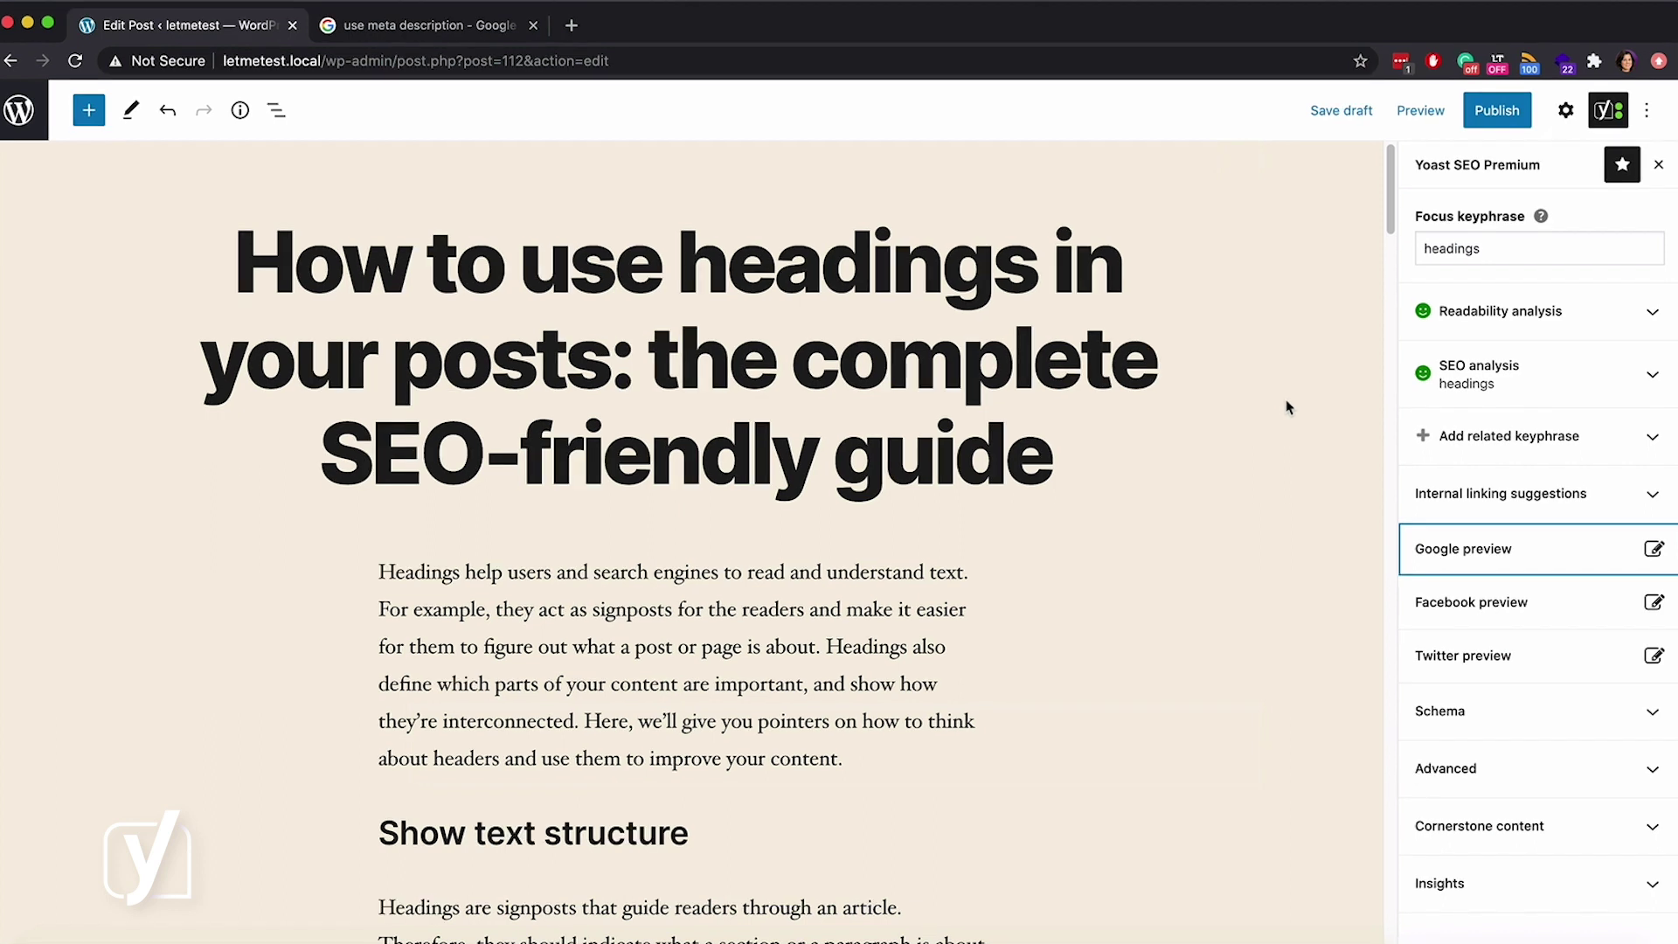
Step: Review the updated SEO analysis results, then reopen the post's Google preview
left_click(1447, 550)
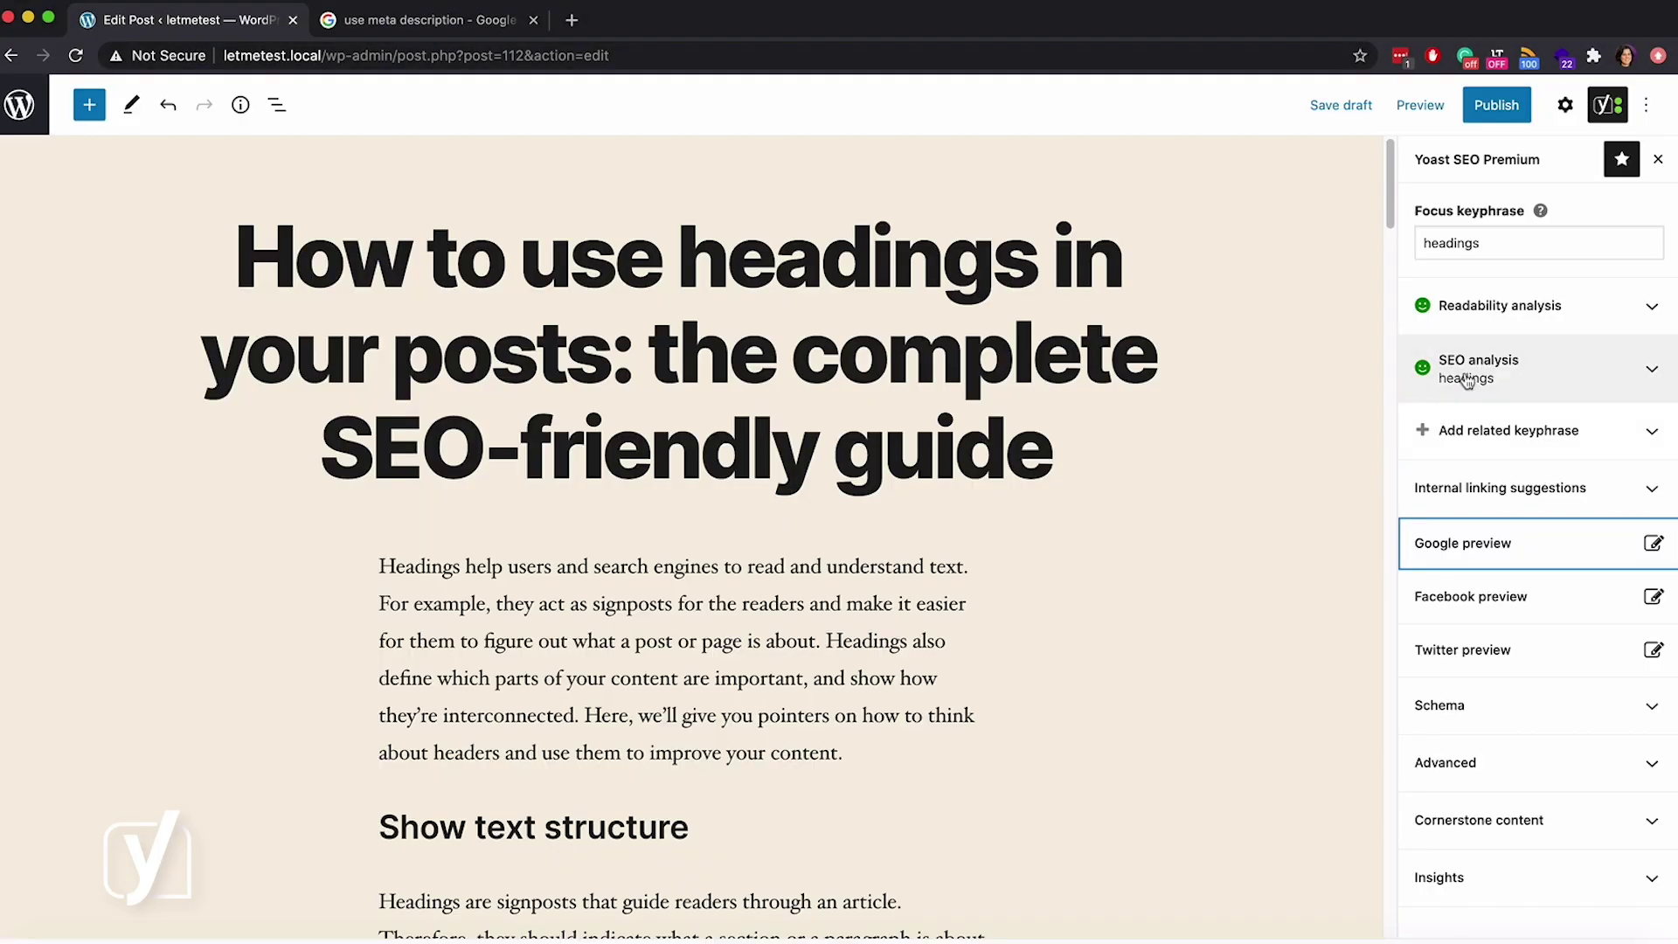
left_click(1467, 380)
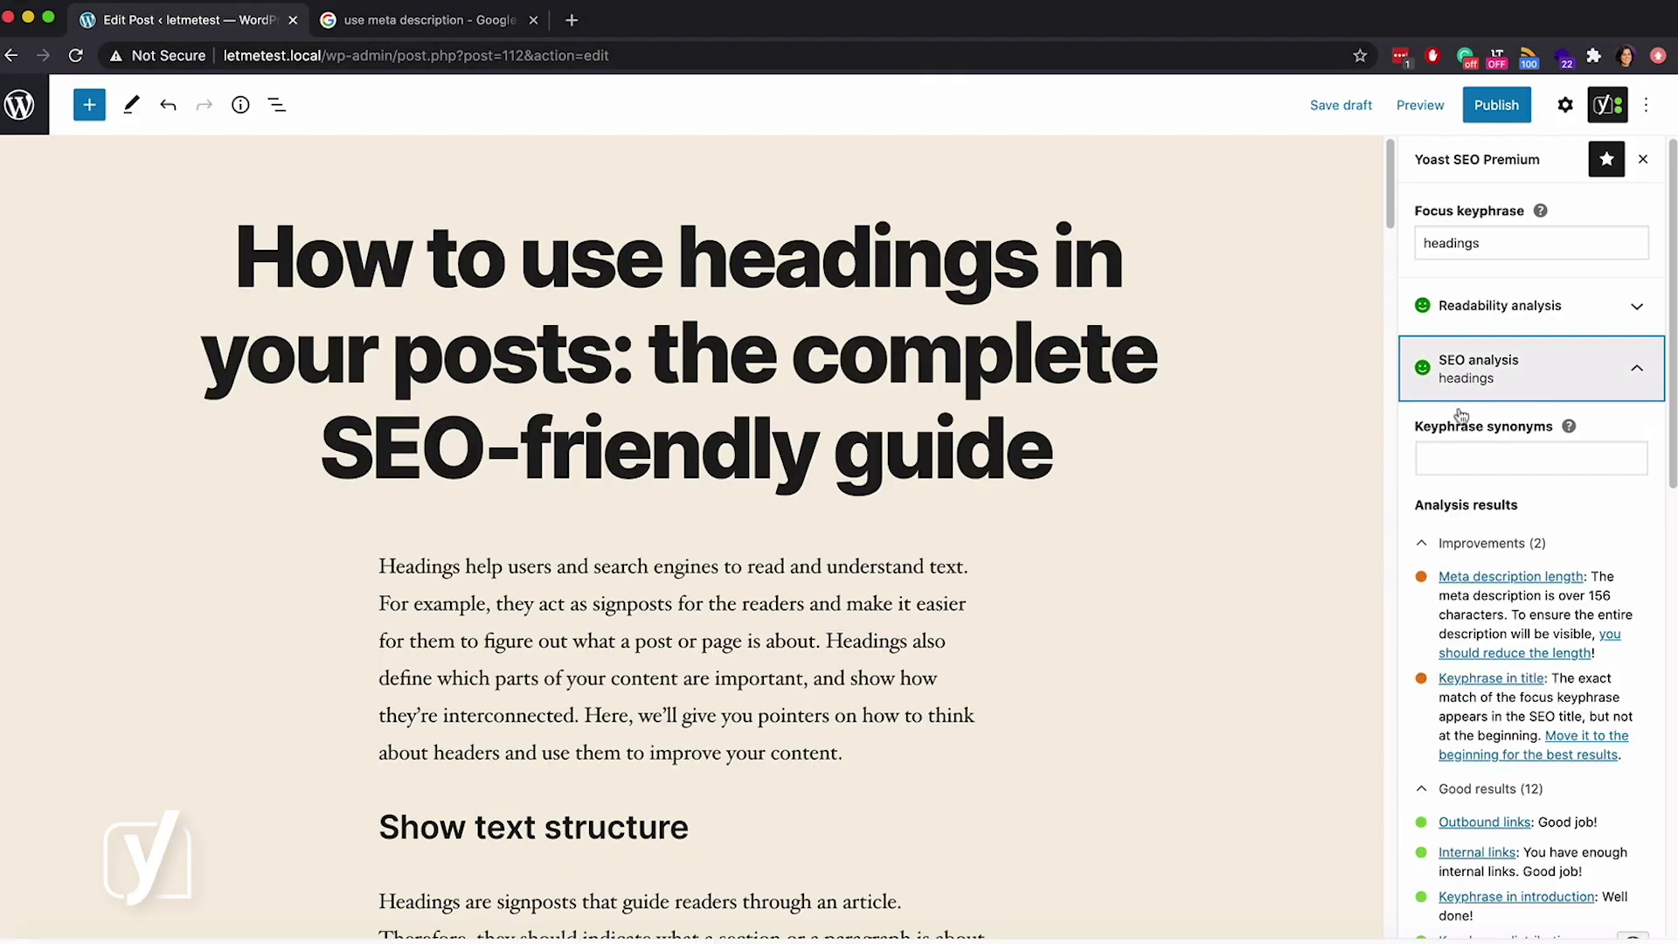
scroll(1450, 524, "down", 10)
scroll(1432, 559, "up", 1)
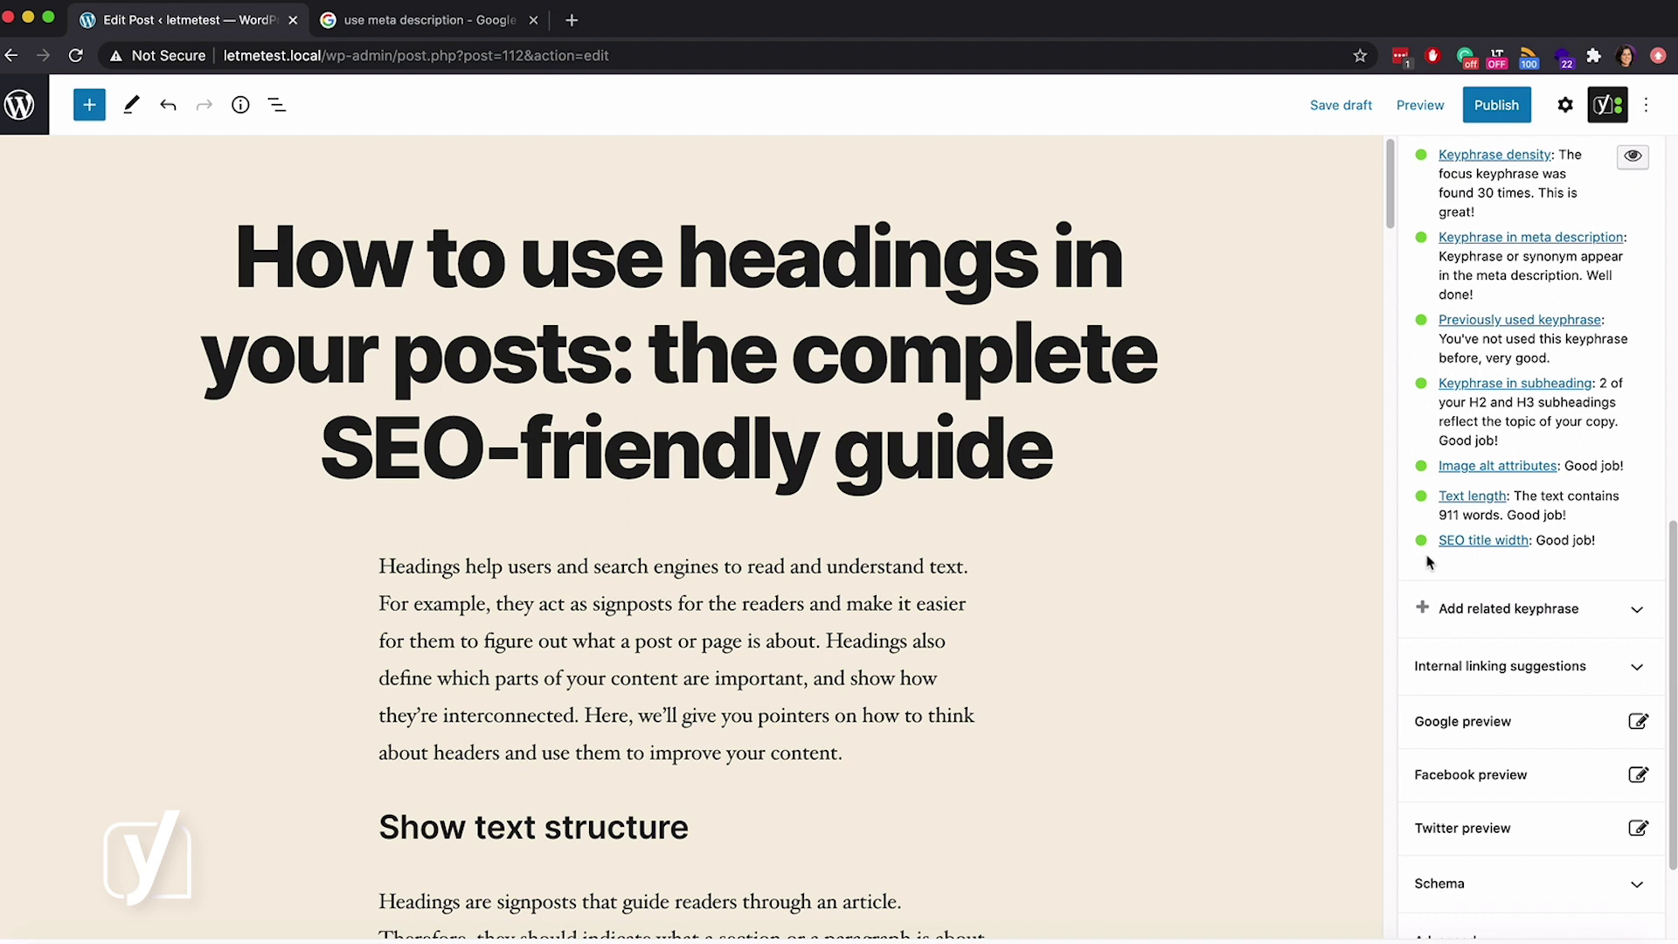
scroll(1429, 560, "up", 8)
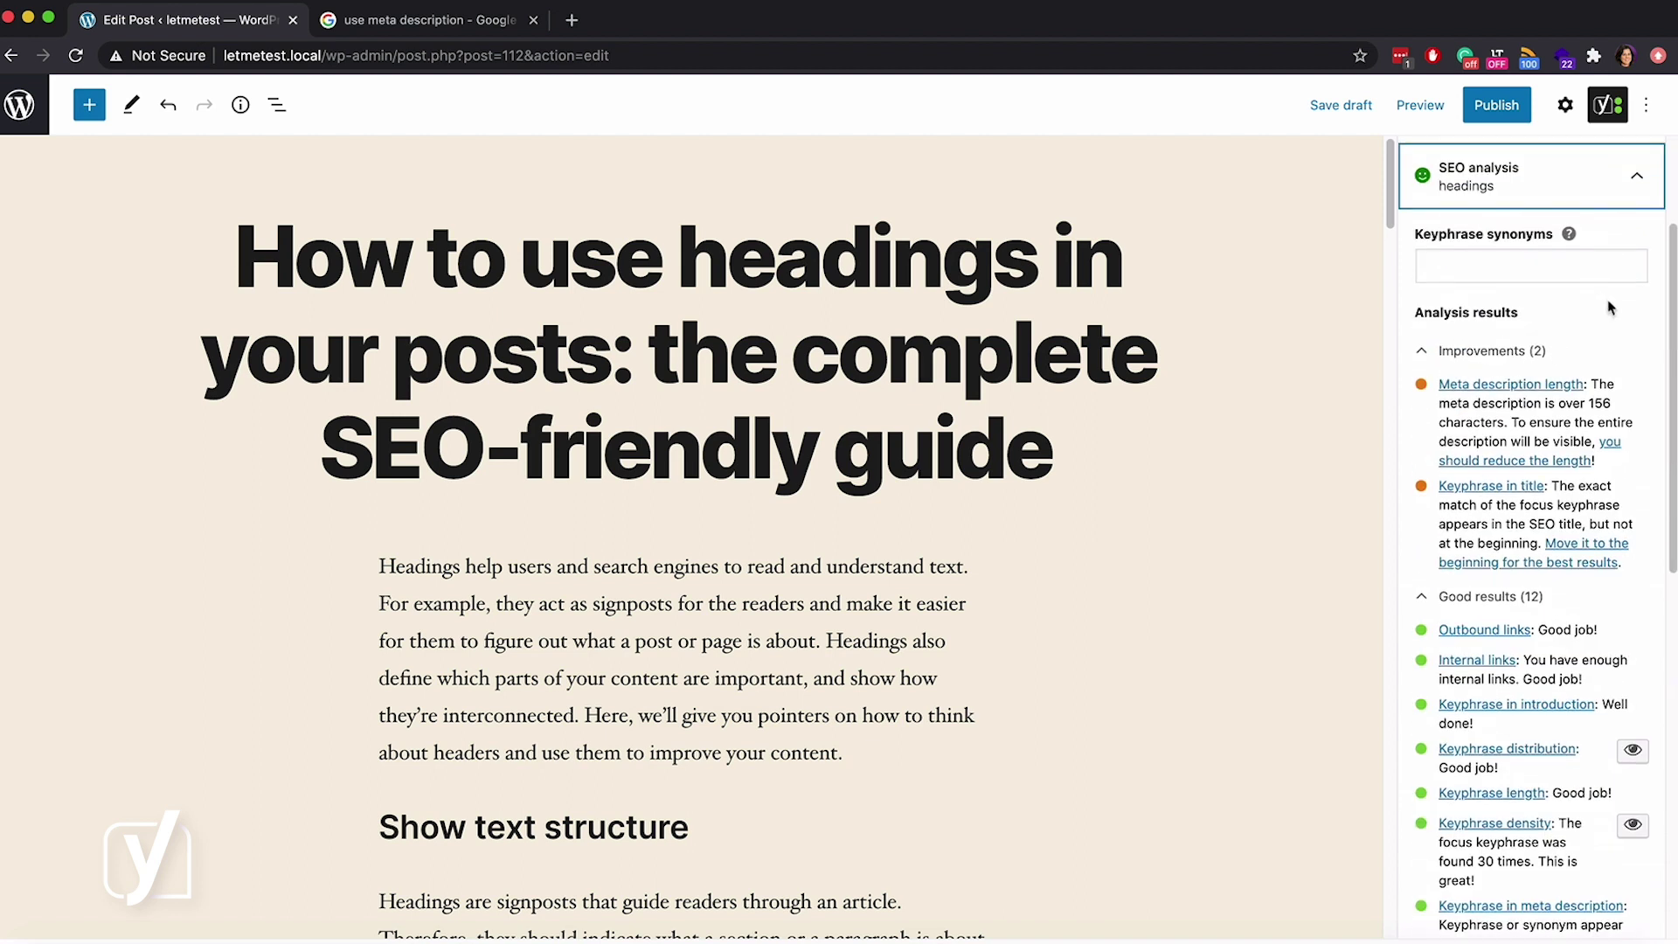
left_click(1636, 179)
left_click(1540, 560)
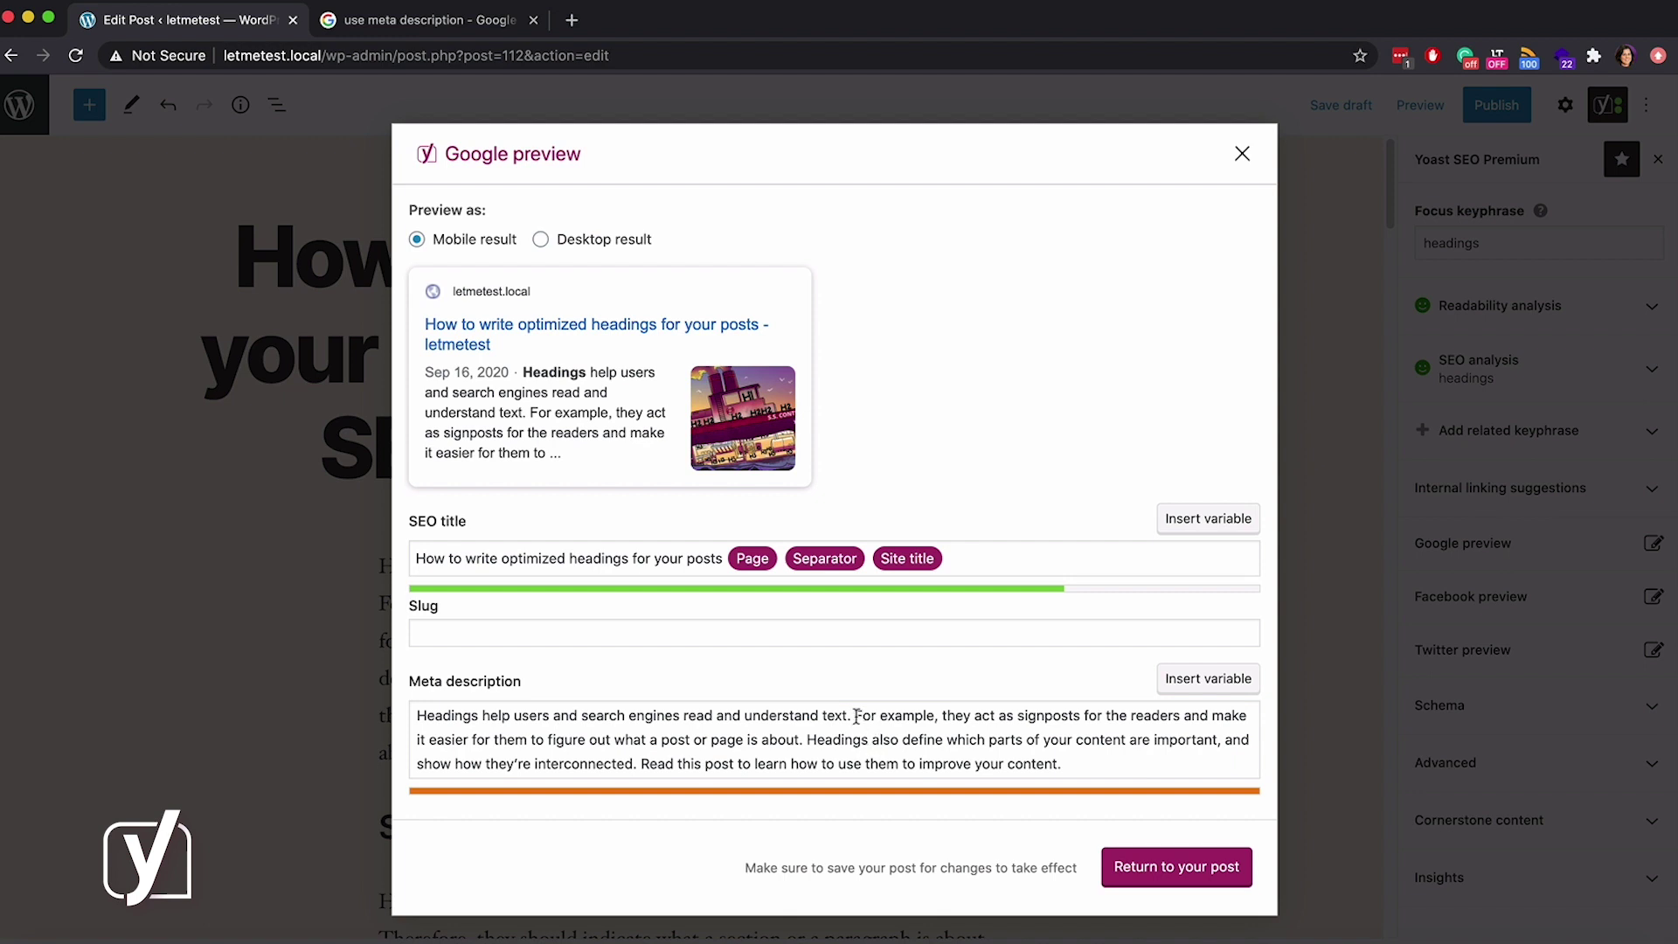
Step: Delete the meta description's middle sentences, from 'For example' through 'interconnected.'
left_click_drag(855, 716, 643, 763)
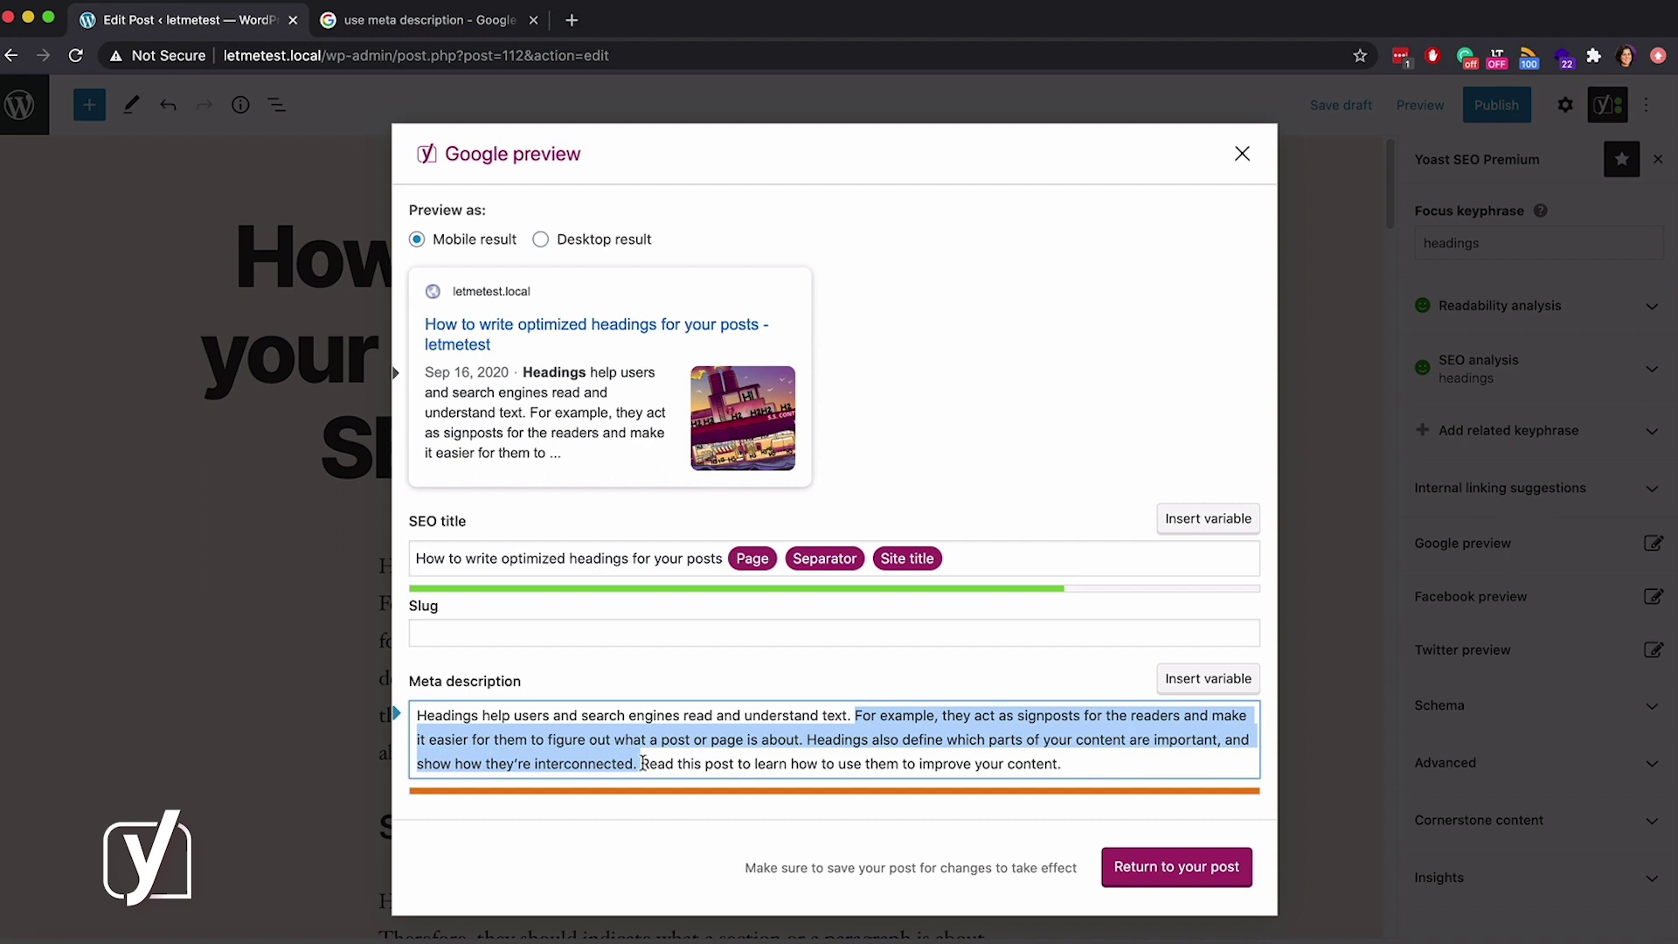
key("BackSpace")
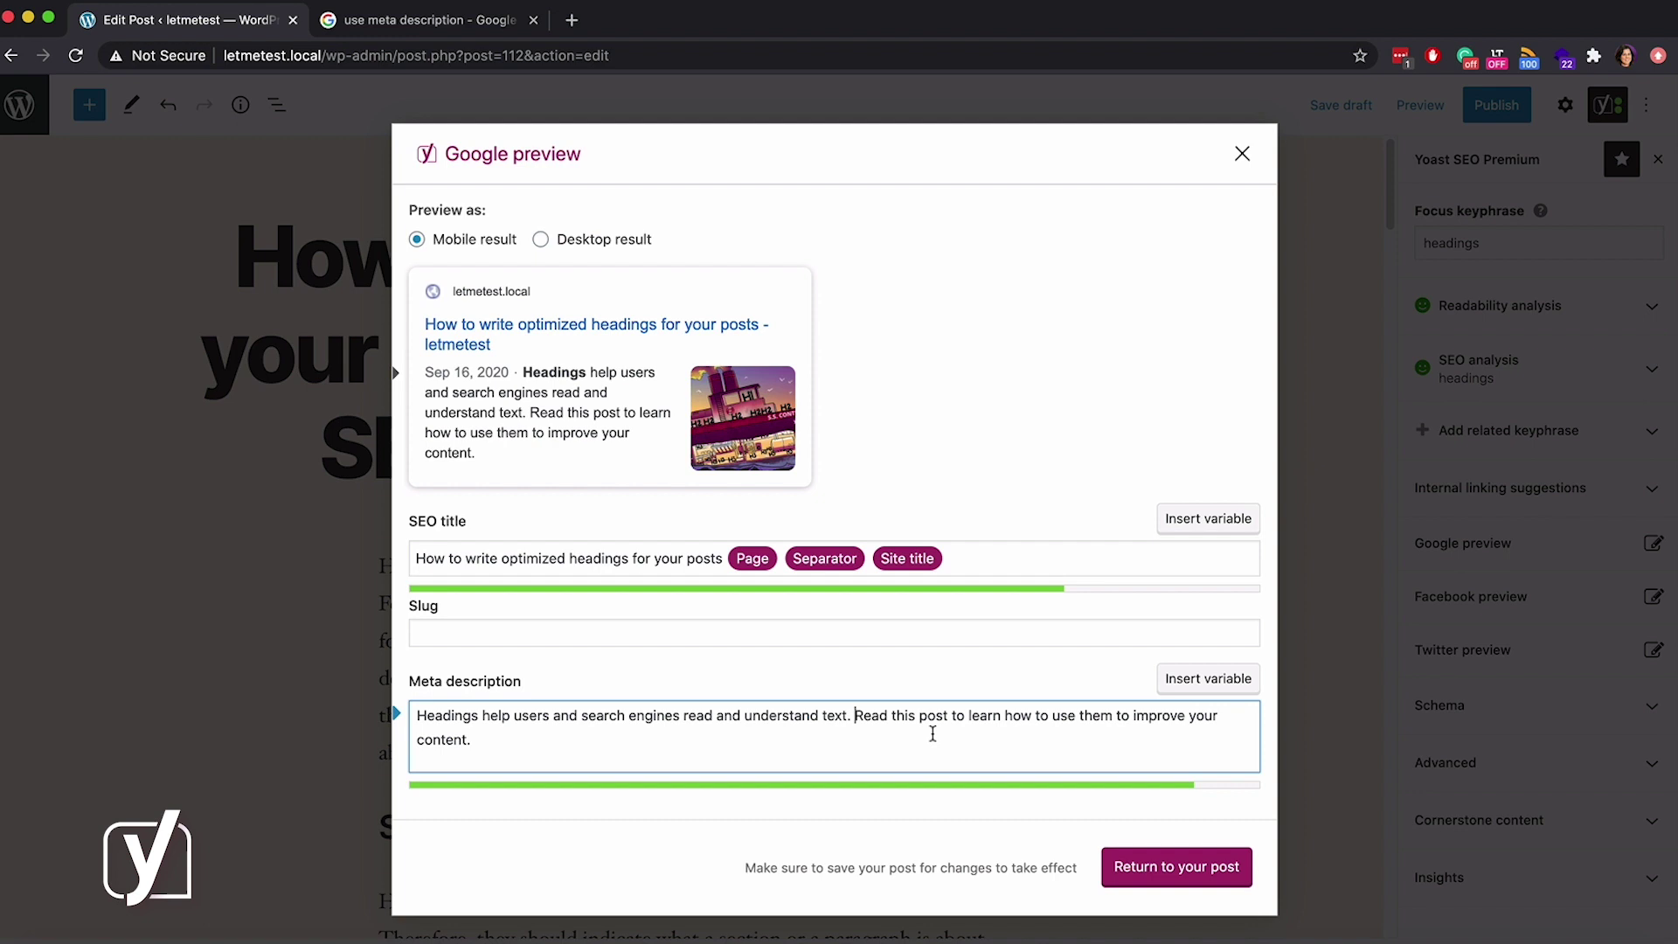
Step: Close the preview and check the SEO analysis, now showing 13 good results
left_click(1242, 155)
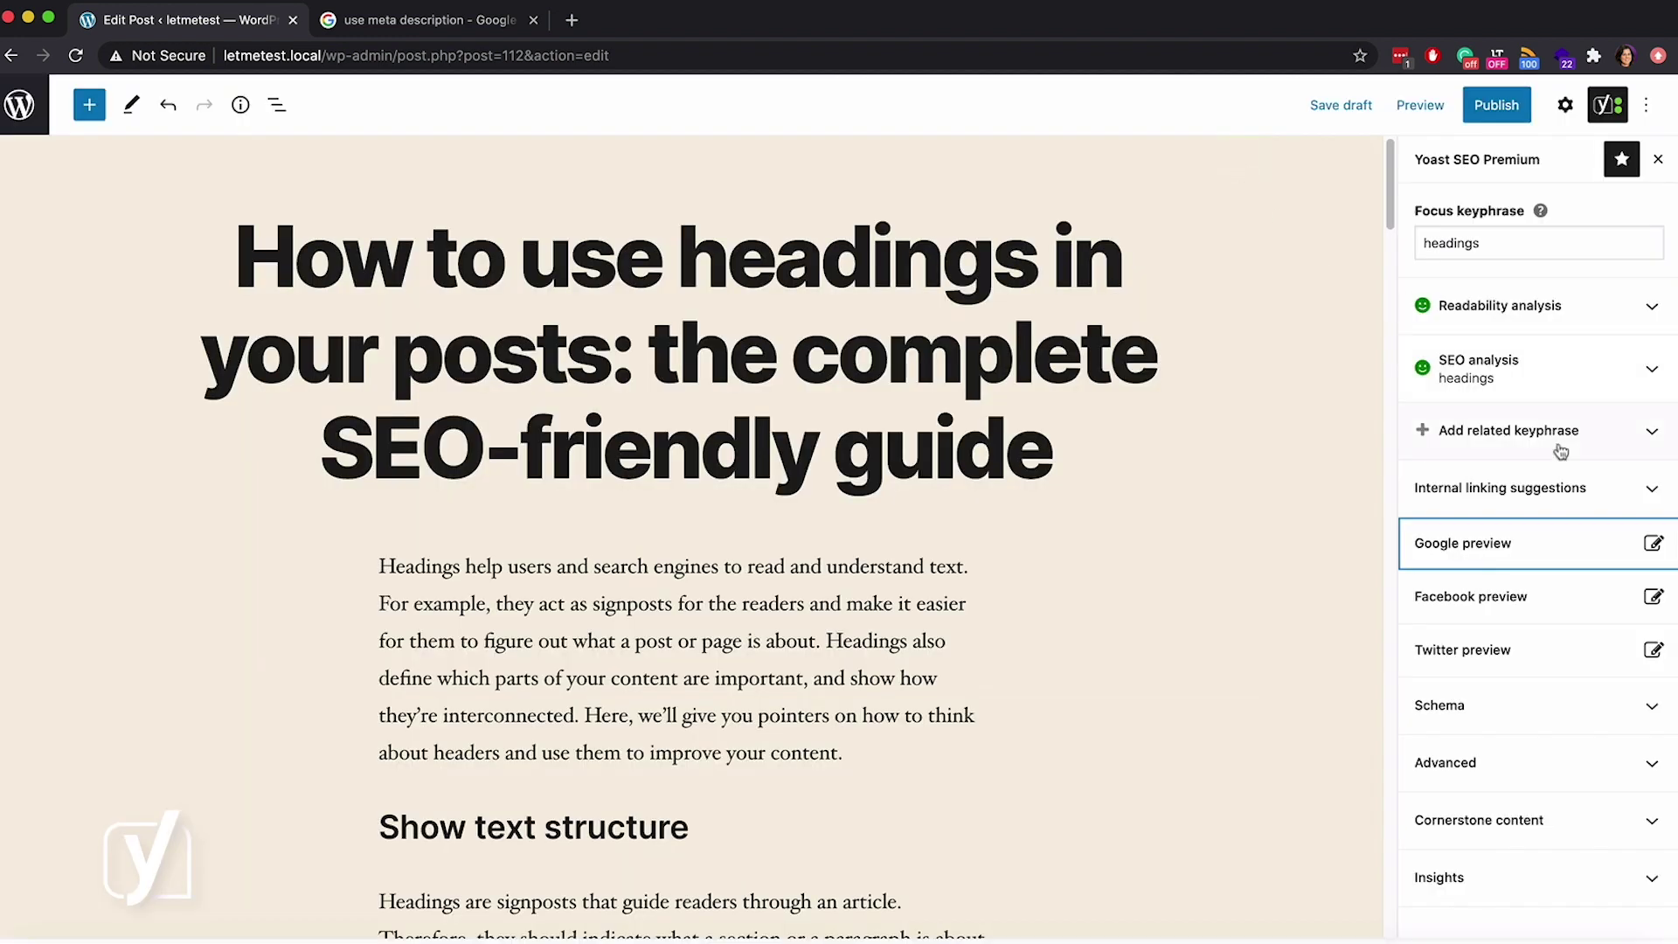
left_click(1563, 391)
scroll(1568, 642, "down", 8)
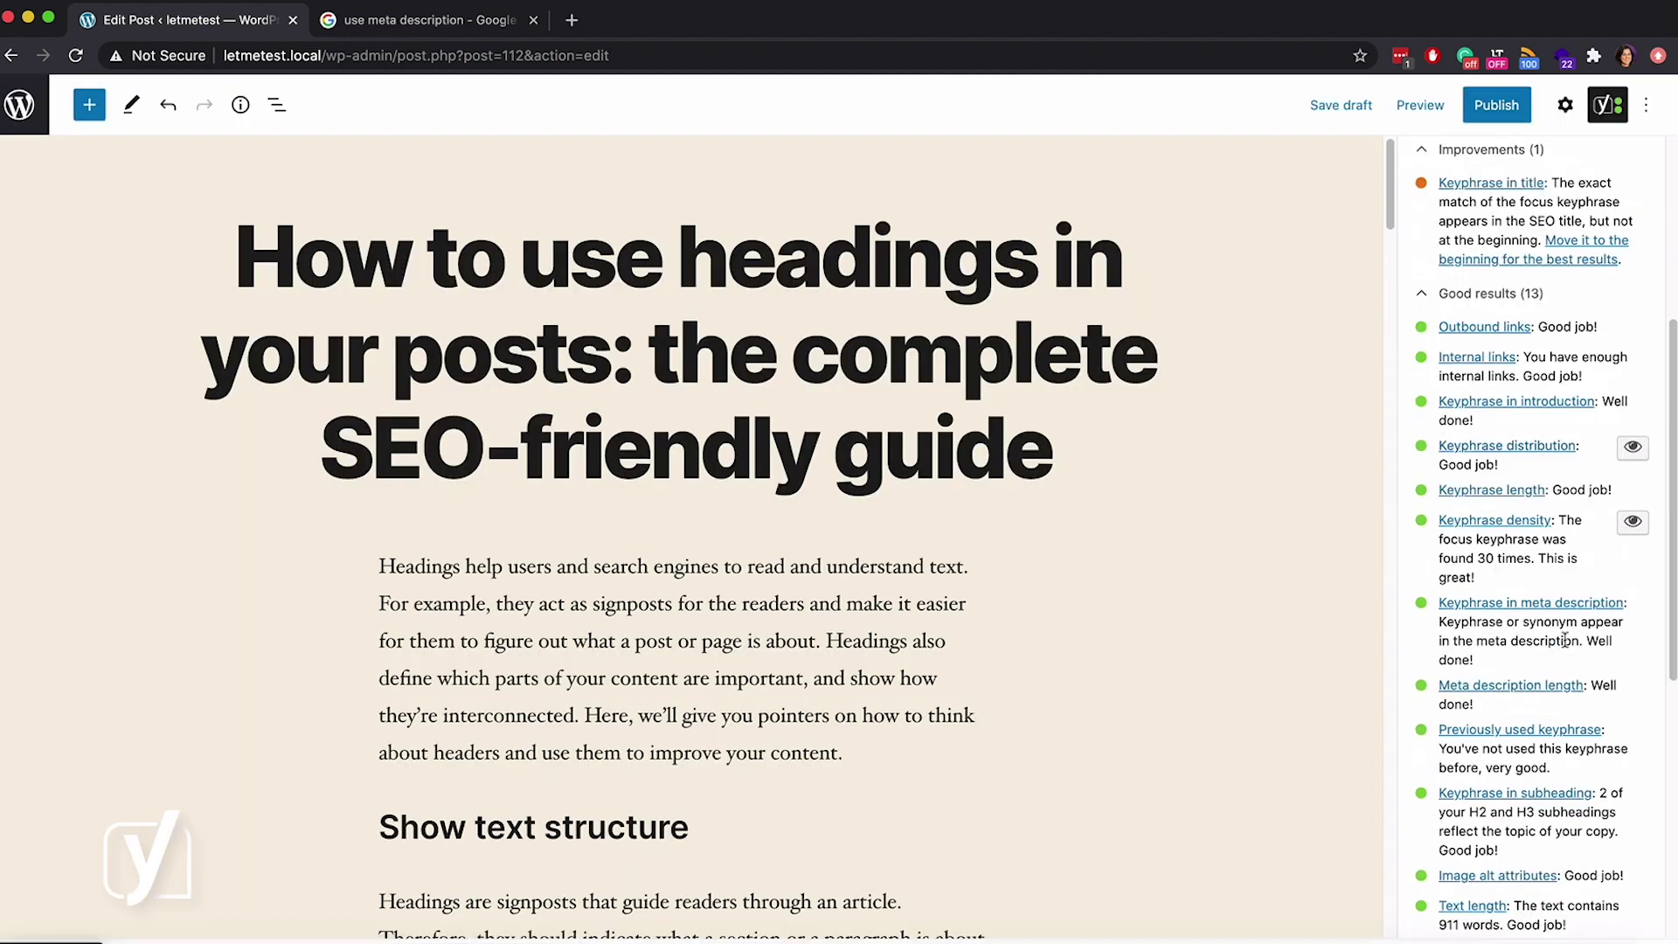